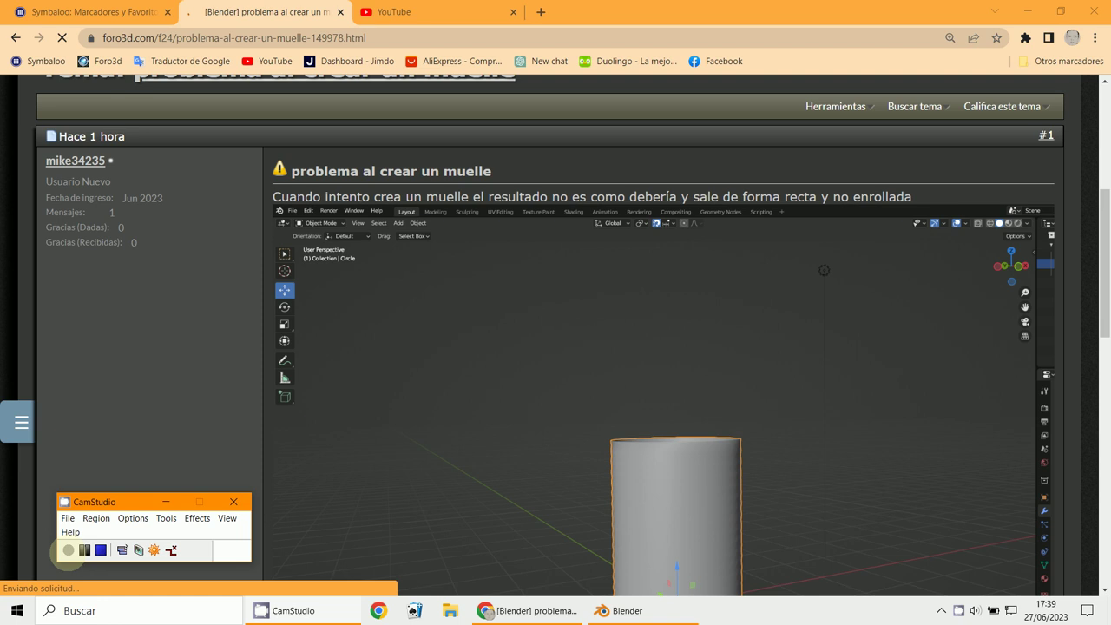
- Scroll the spring forum post, then switch to the Blender window with the cube scene
{"action": "scroll", "coordinate": [514, 333], "scroll_direction": "down", "scroll_amount": 1}
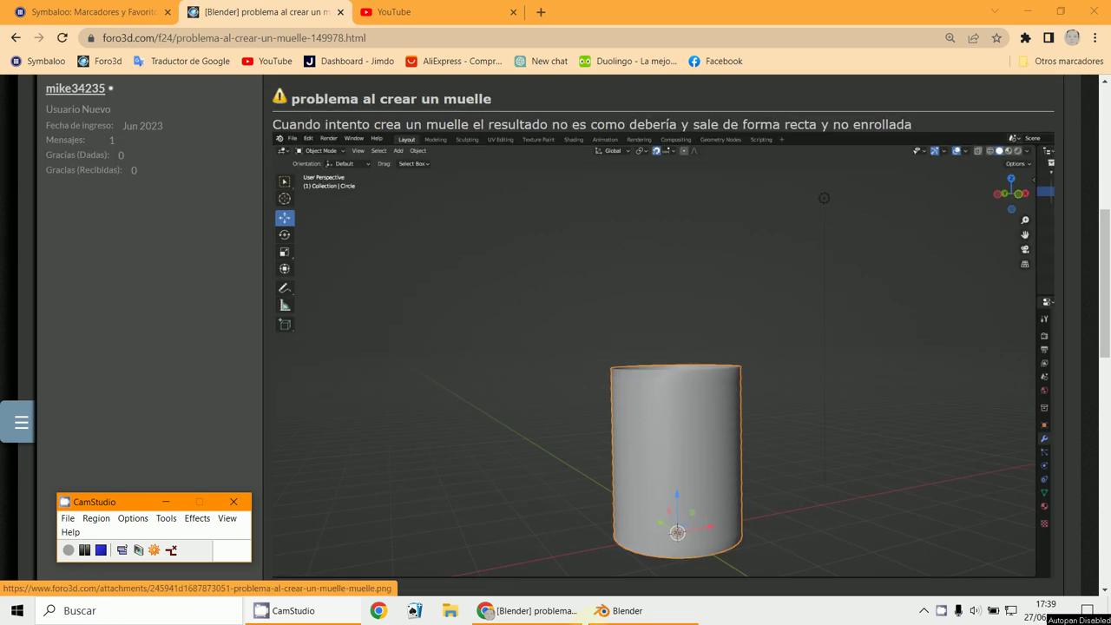
{"action": "left_click", "coordinate": [621, 610]}
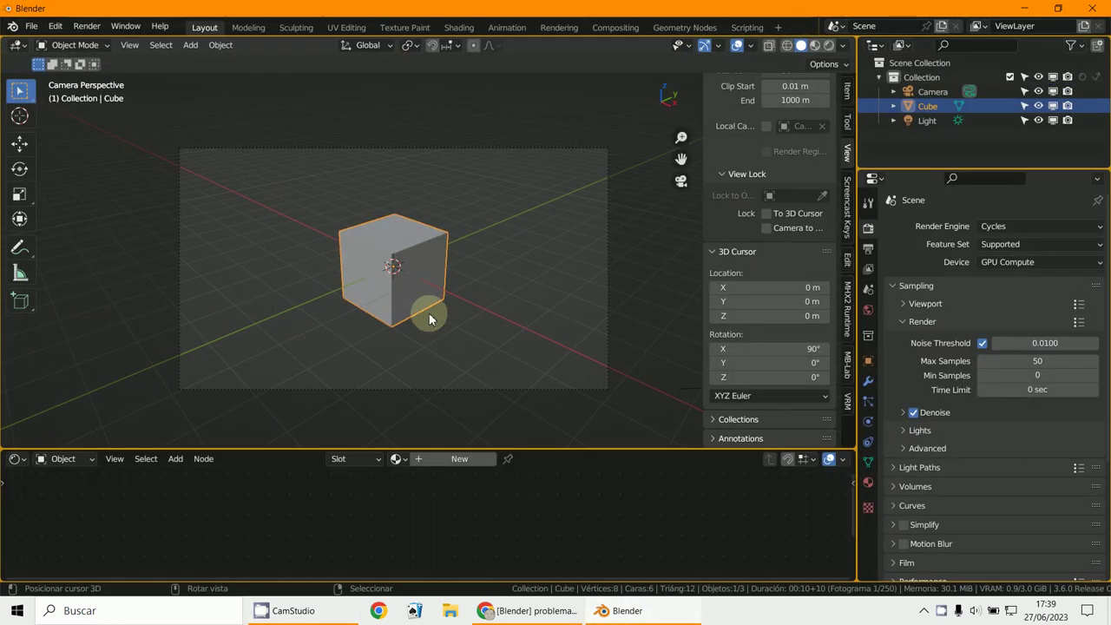
- Delete the default cube in front view and frame the remaining camera and light
{"action": "key", "text": "KP_1"}
{"action": "scroll", "coordinate": [429, 313], "scroll_direction": "down", "scroll_amount": 5}
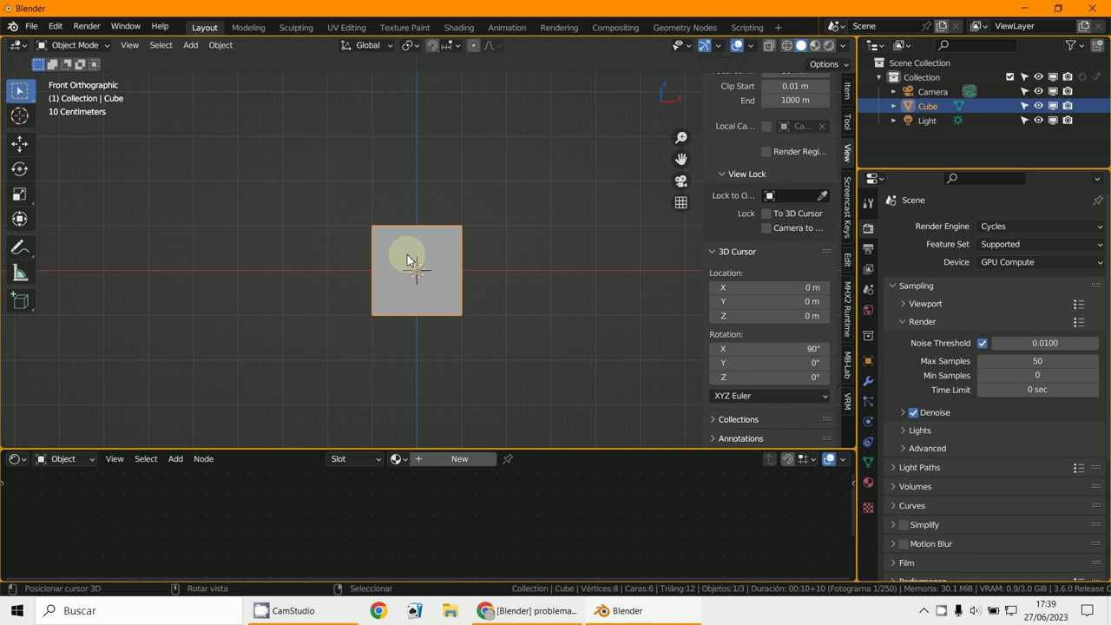
{"action": "key", "text": "x"}
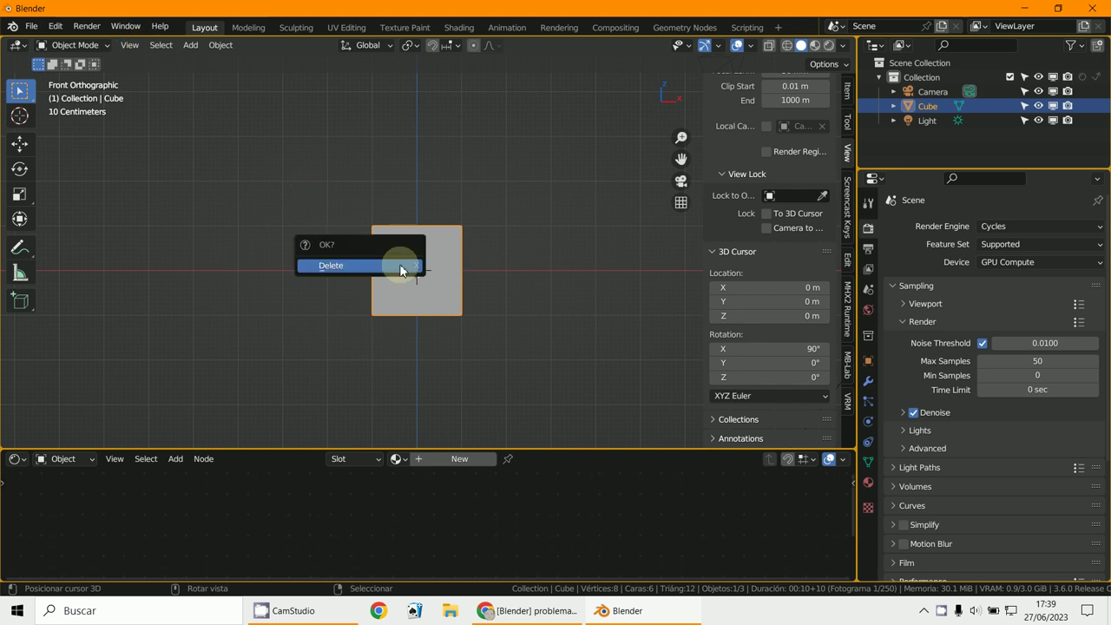
{"action": "left_click", "coordinate": [399, 263]}
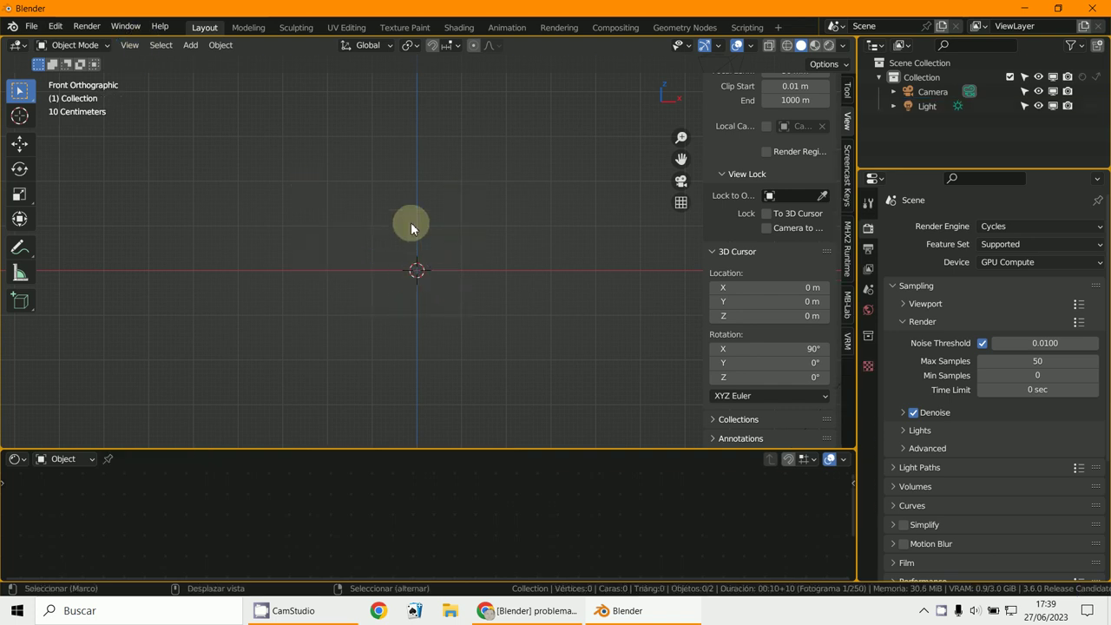
{"action": "key", "text": "shift+c"}
{"action": "scroll", "coordinate": [437, 239], "scroll_direction": "up", "scroll_amount": 3}
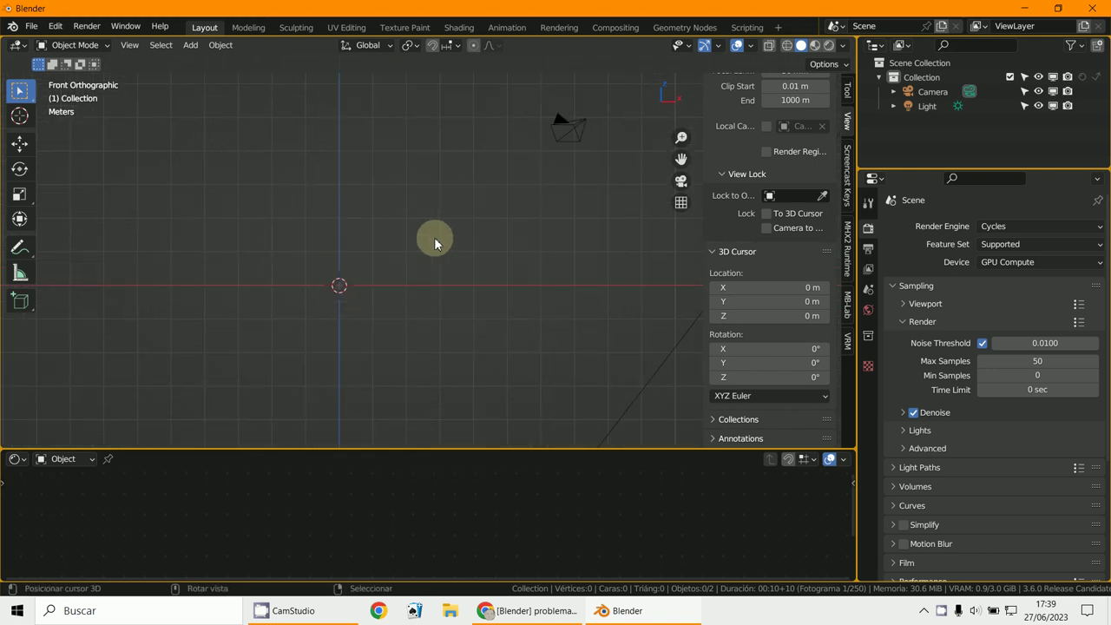
- Add a 16-vertex circle at the origin aligned to the view, and zoom in on it
{"action": "left_click", "coordinate": [191, 47]}
{"action": "mouse_move", "coordinate": [227, 61]}
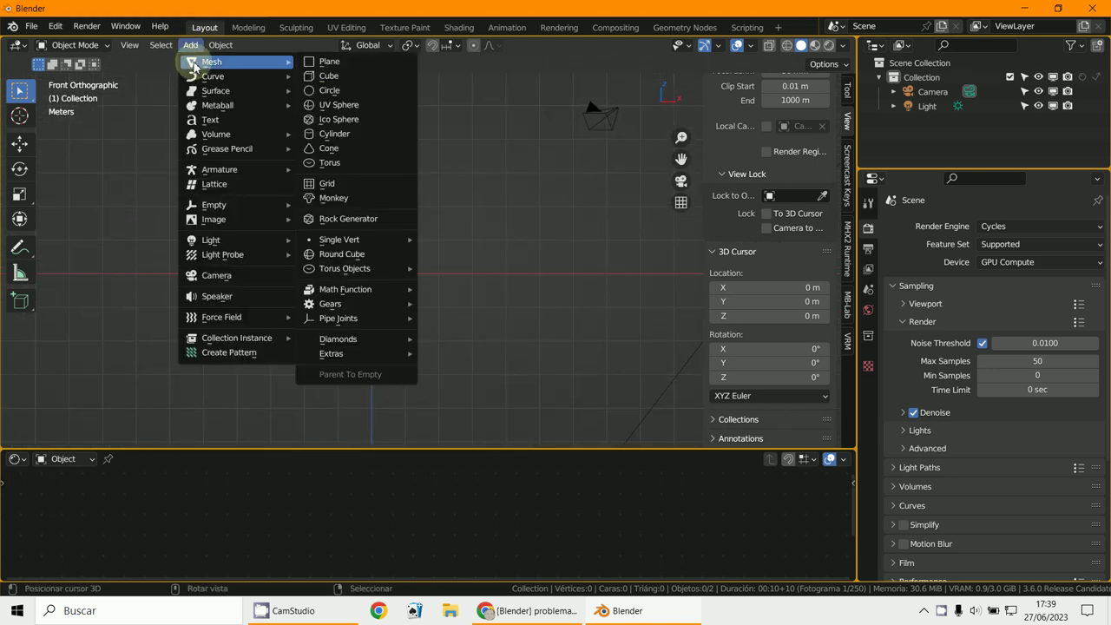
{"action": "left_click", "coordinate": [315, 97]}
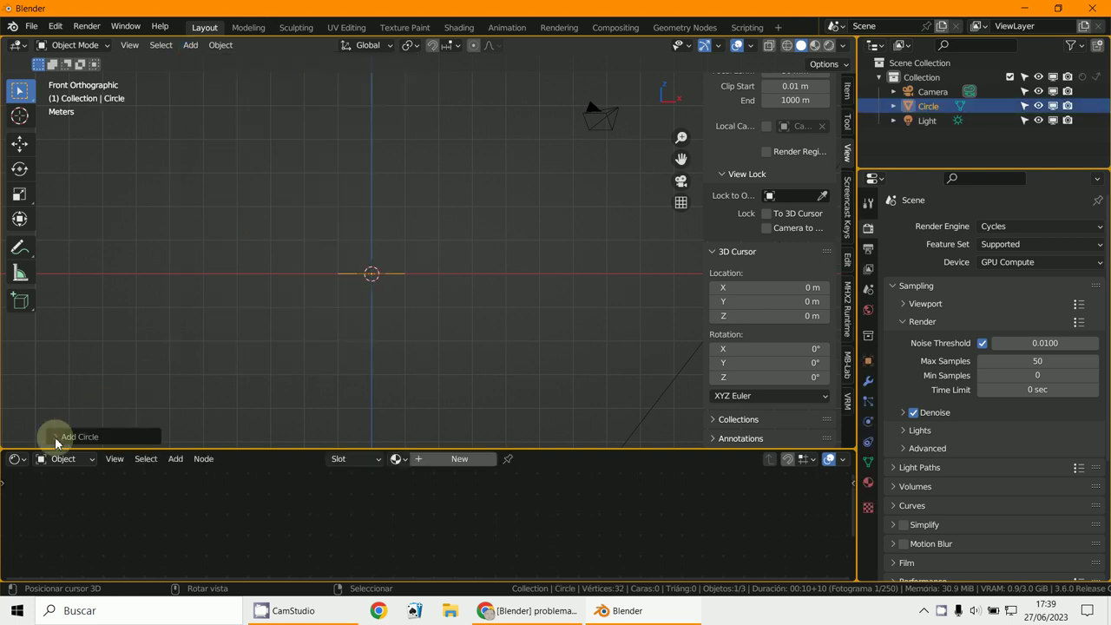
{"action": "left_click", "coordinate": [56, 440]}
{"action": "type", "text": "16"}
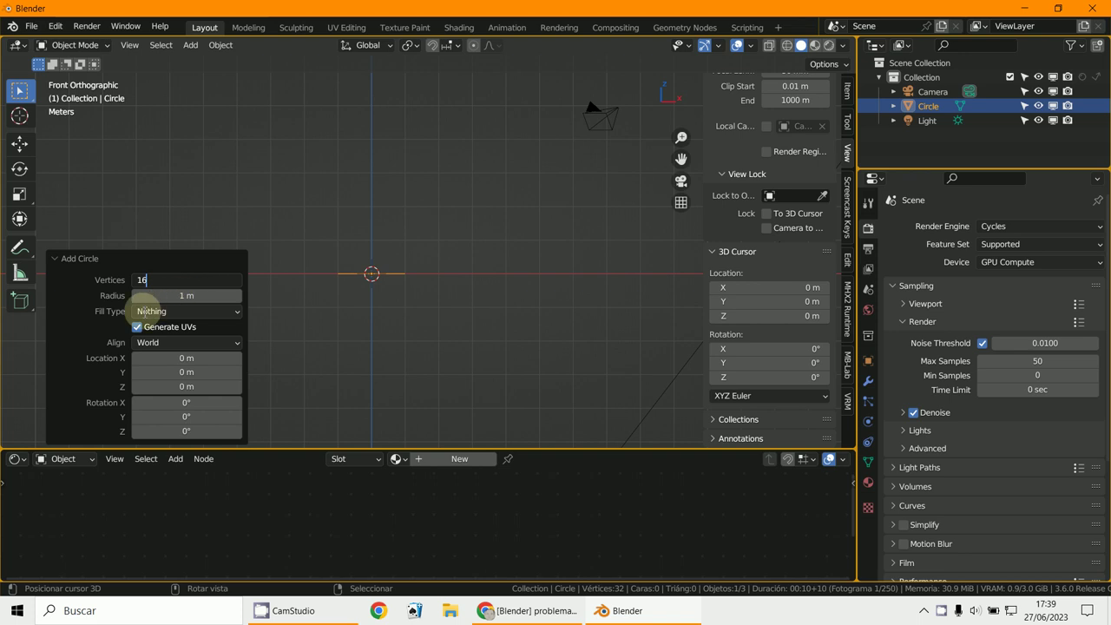
{"action": "left_click", "coordinate": [153, 345]}
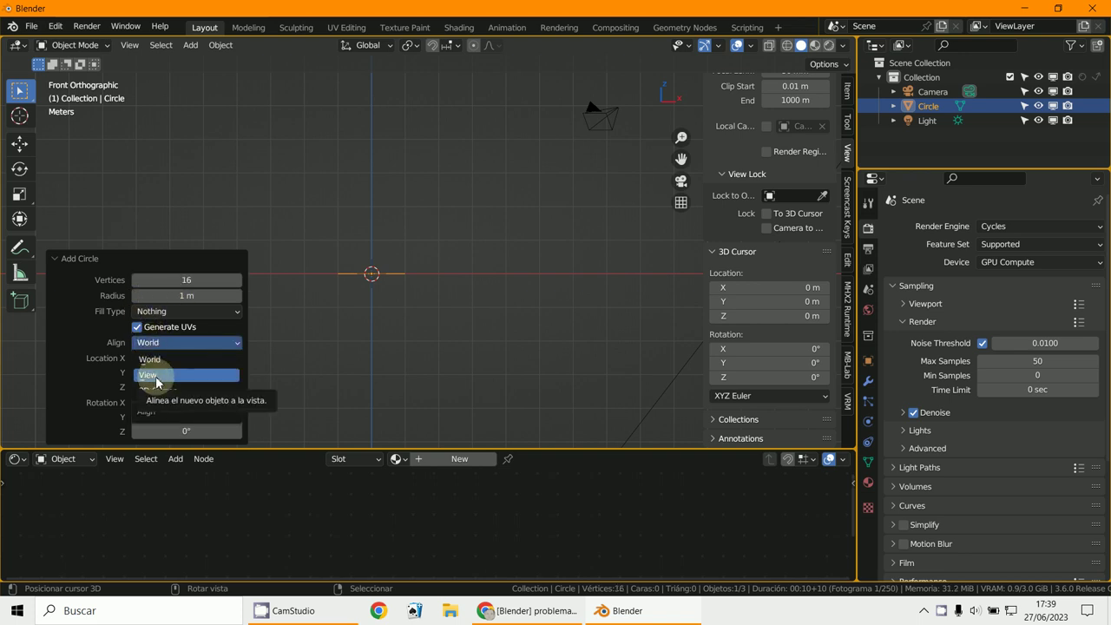
{"action": "left_click", "coordinate": [156, 379]}
{"action": "scroll", "coordinate": [368, 318], "scroll_direction": "up", "scroll_amount": 4}
{"action": "middle_click_drag", "start_coordinate": [372, 318], "coordinate": [416, 265], "text": "shift"}
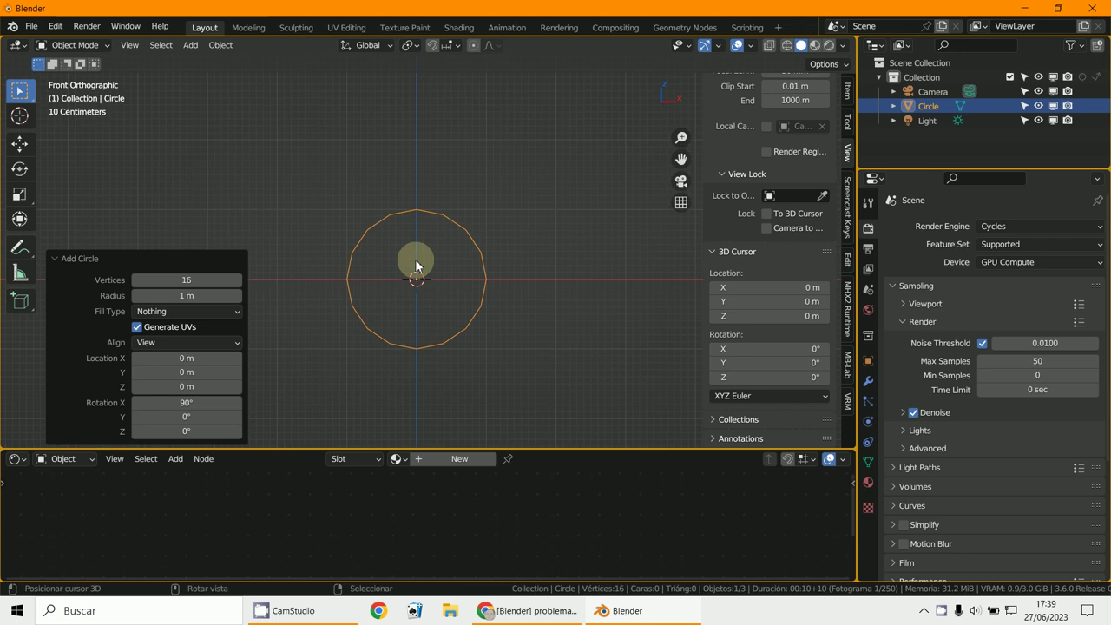
{"action": "left_click", "coordinate": [79, 45]}
- Move the circle's vertices 2 m along X in Edit Mode, then return to Object Mode
{"action": "left_click", "coordinate": [68, 78]}
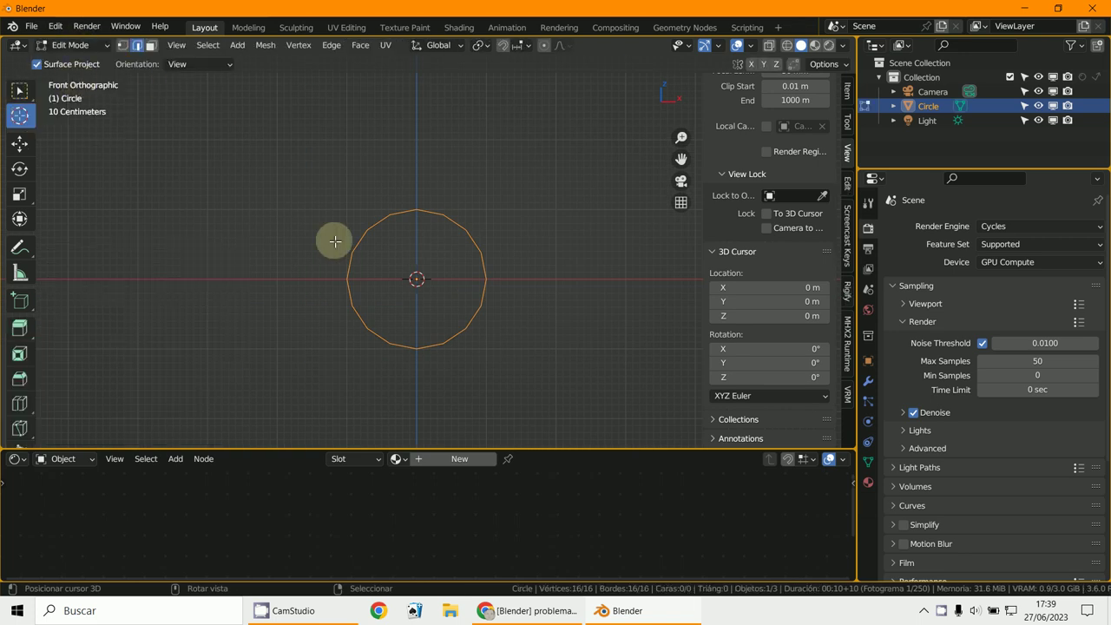
{"action": "key", "text": "KP_Decimal"}
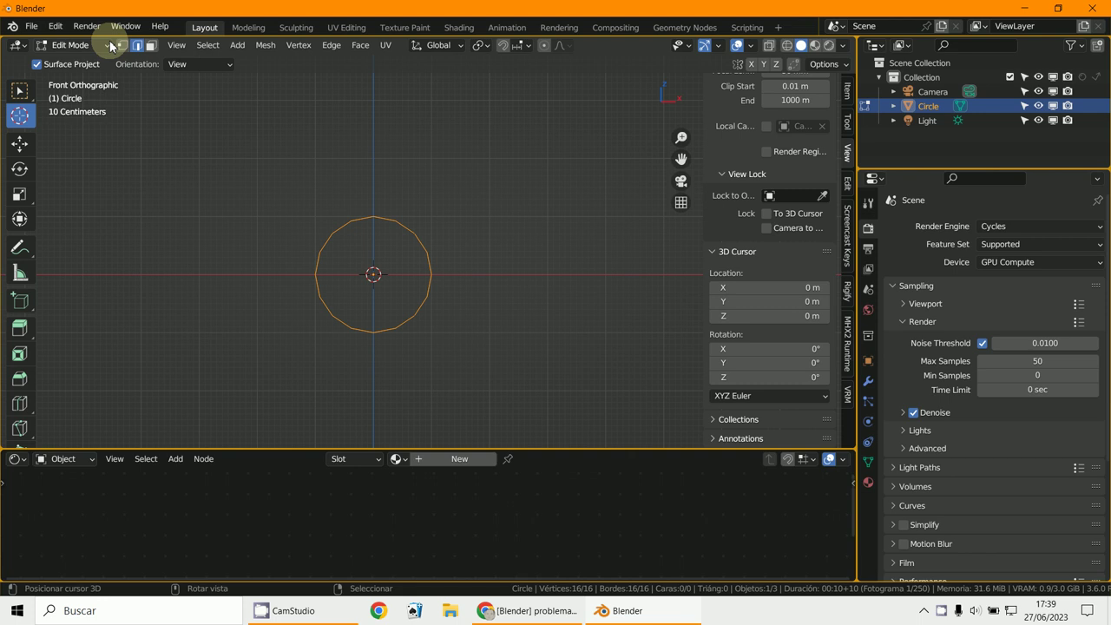
{"action": "left_click", "coordinate": [122, 45]}
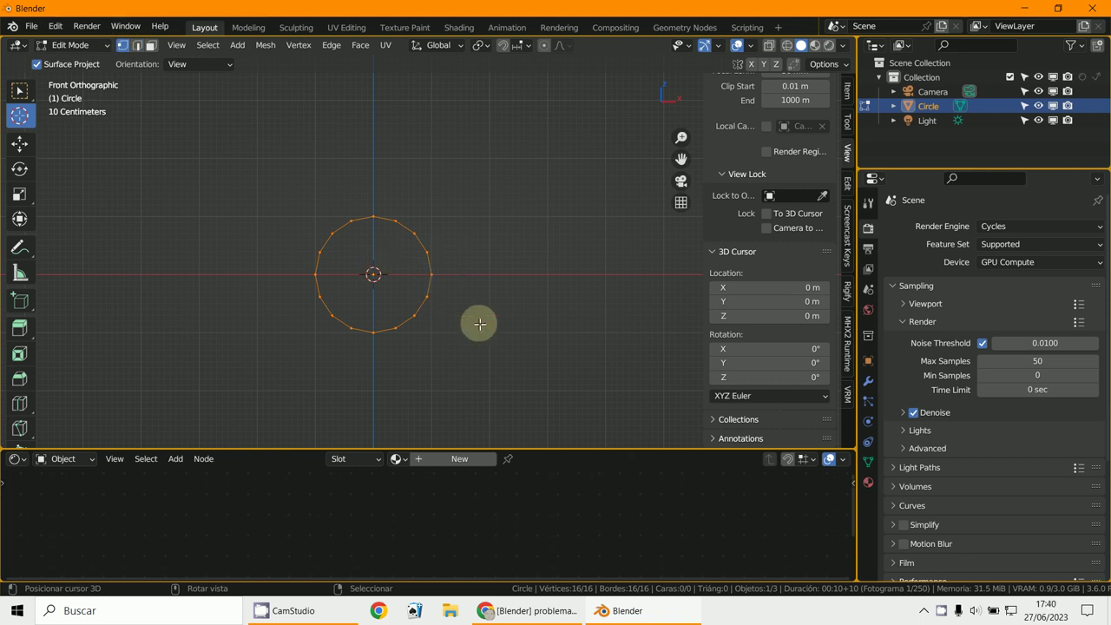
{"action": "key", "text": "g"}
{"action": "key", "text": "x"}
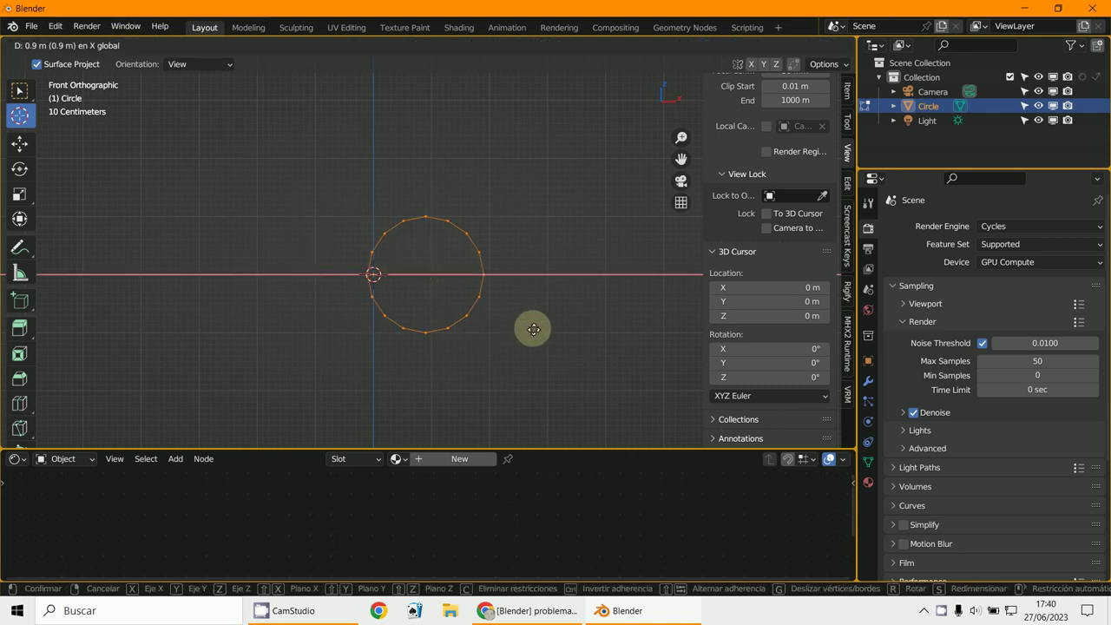
{"action": "left_click", "coordinate": [591, 338]}
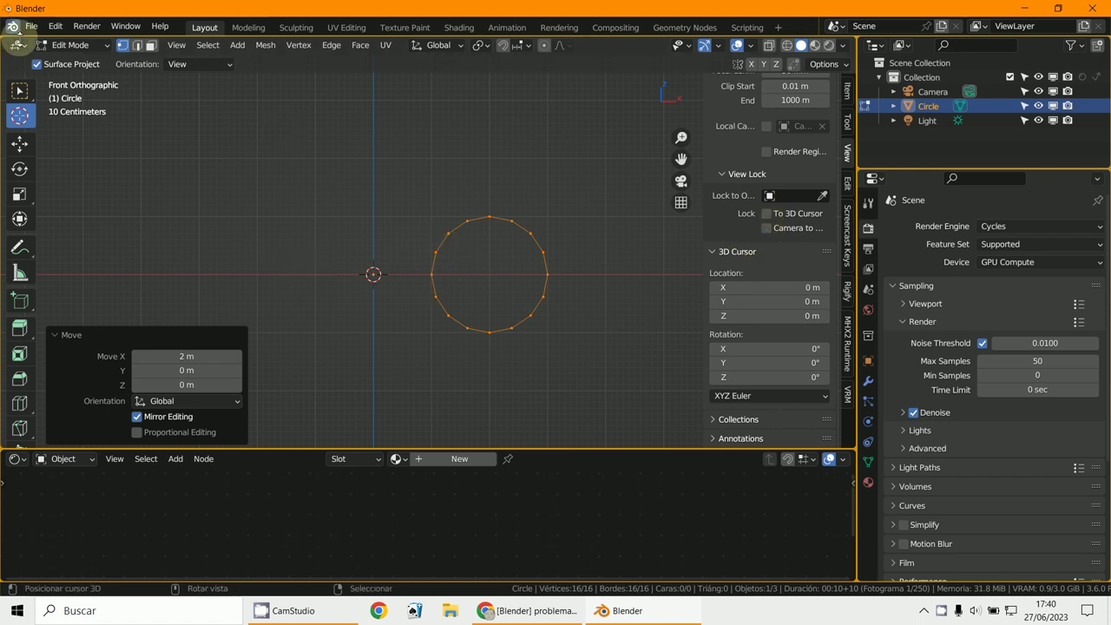
{"action": "left_click", "coordinate": [69, 45]}
{"action": "left_click", "coordinate": [67, 41]}
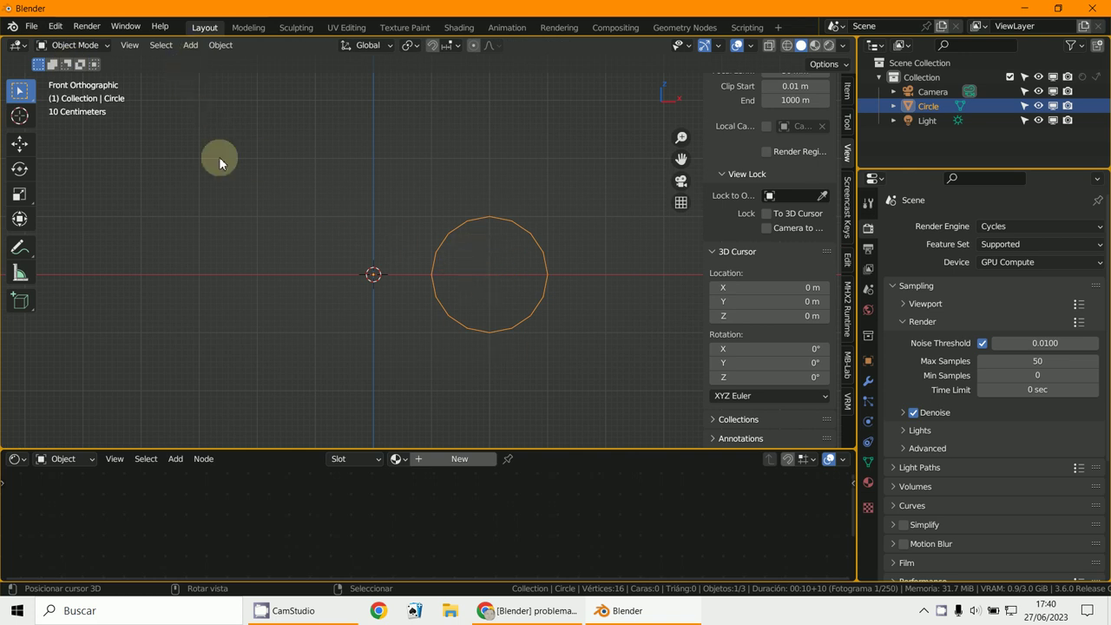
- Apply All Transforms to the circle with Ctrl+A
{"action": "key", "text": "ctrl+a"}
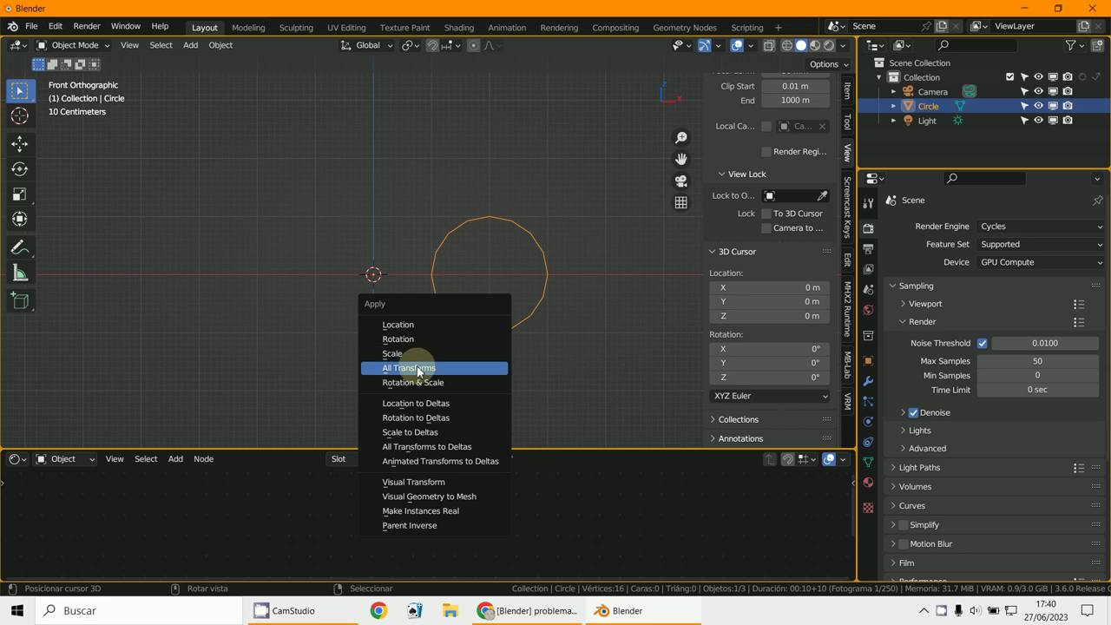
{"action": "left_click", "coordinate": [424, 368]}
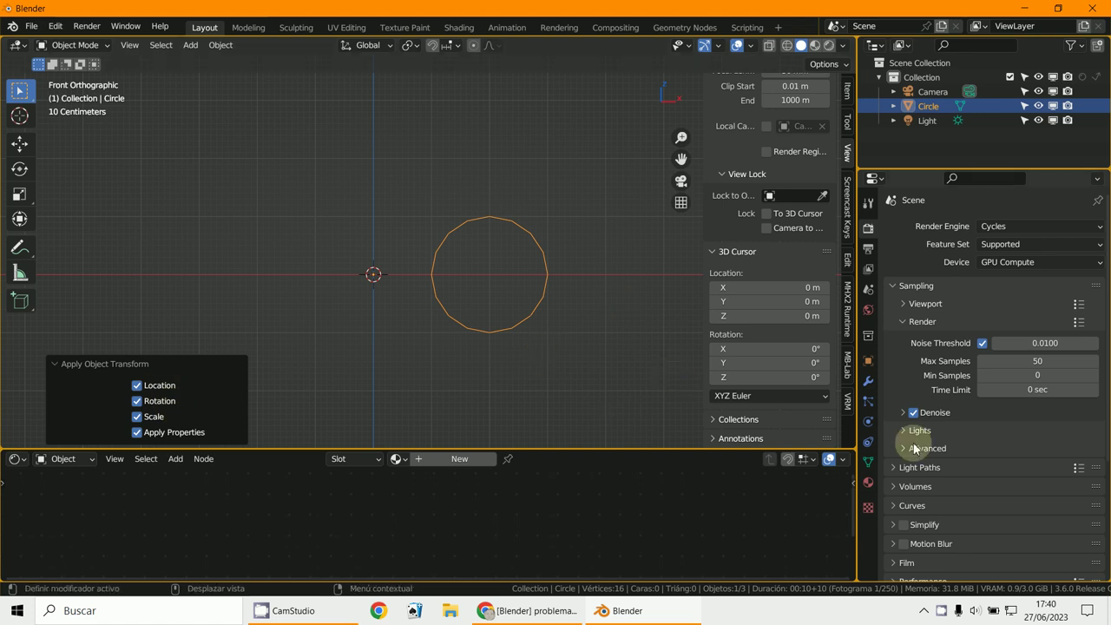
- Add a Screw modifier that revolves the circle into a torus around Z
{"action": "left_click", "coordinate": [868, 382]}
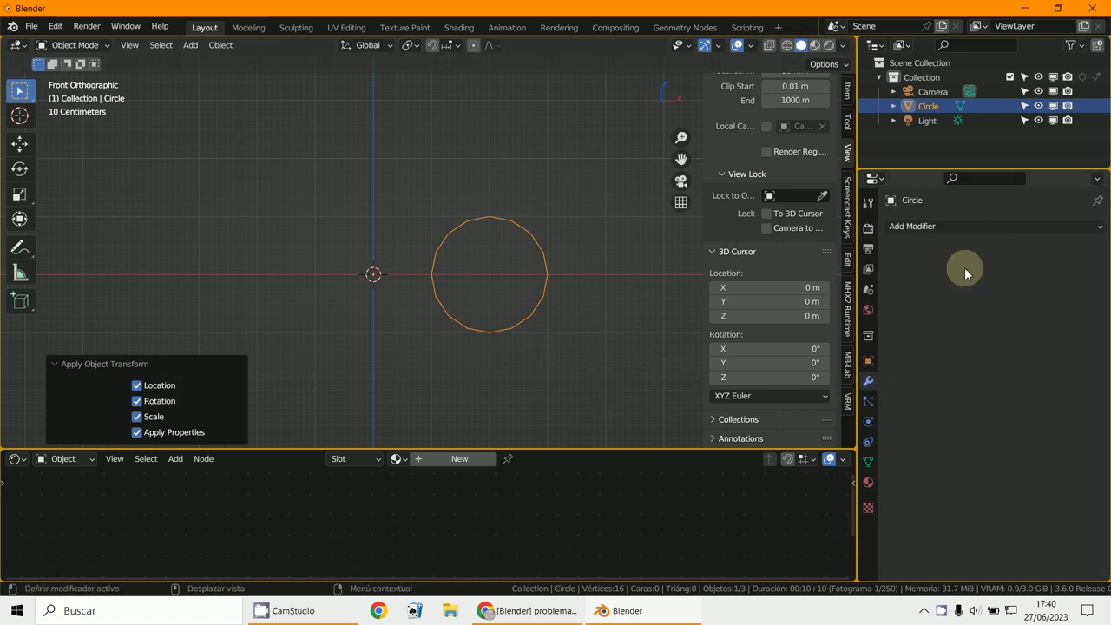
{"action": "left_click", "coordinate": [936, 228]}
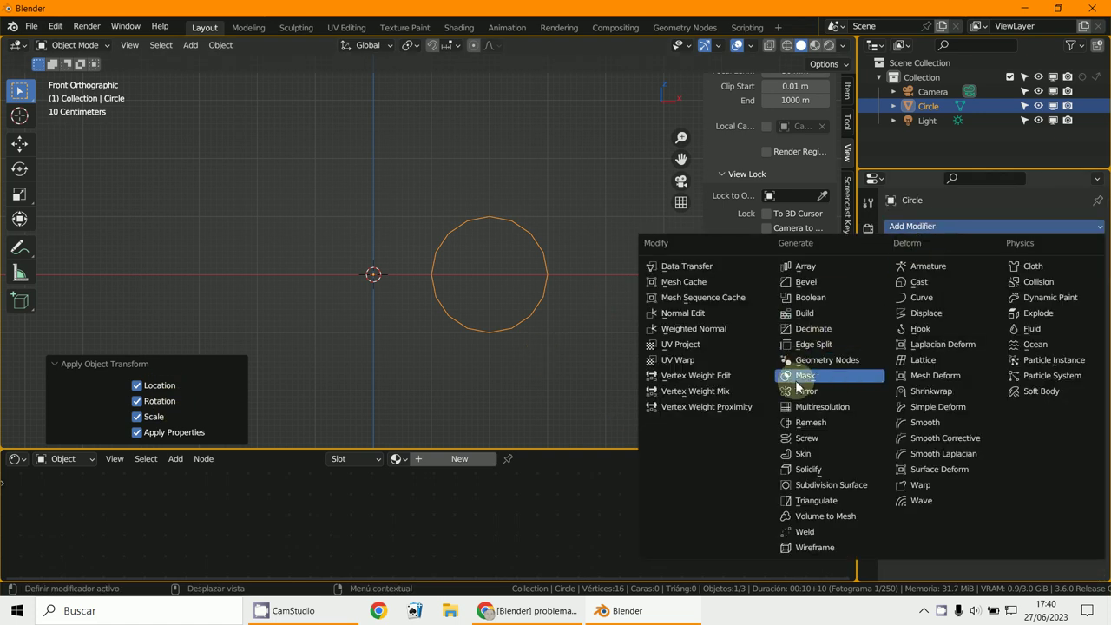
{"action": "left_click", "coordinate": [807, 439]}
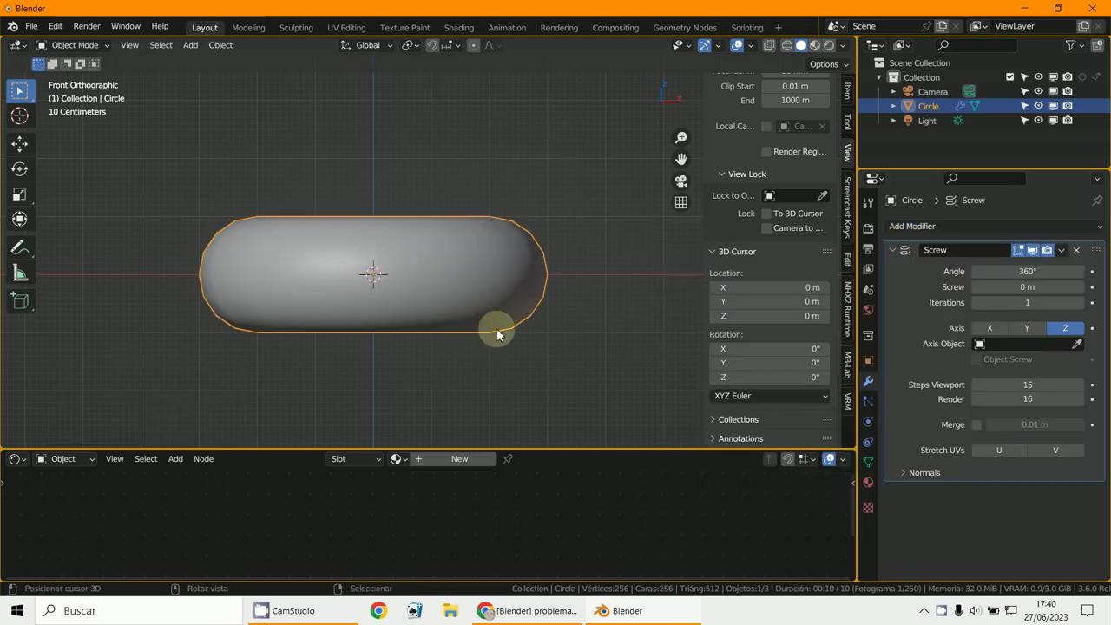
{"action": "middle_click_drag", "start_coordinate": [497, 329], "coordinate": [488, 384]}
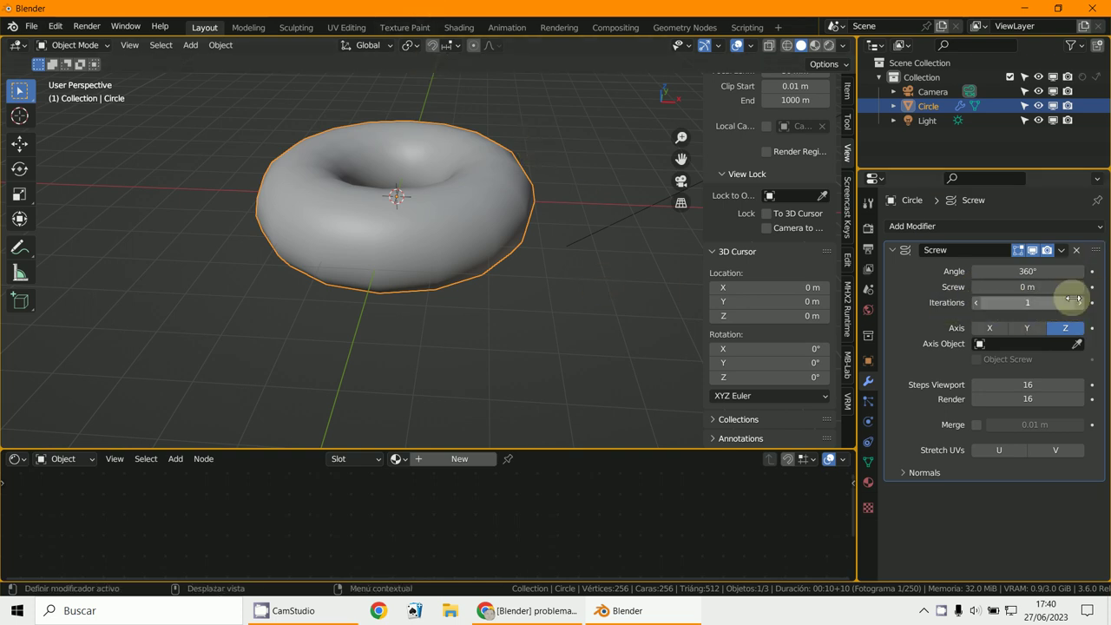
- Set the Screw modifier to 5 iterations with a 1 m screw offset, viewed from the front
{"action": "left_click", "coordinate": [999, 287]}
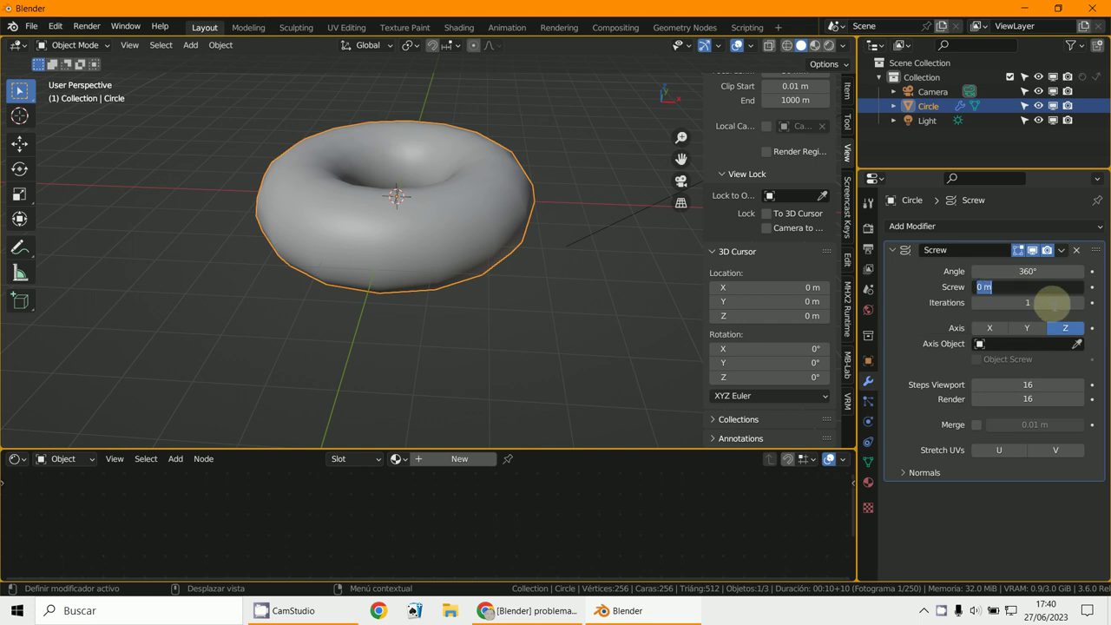
{"action": "left_click", "coordinate": [1053, 302]}
{"action": "type", "text": "5"}
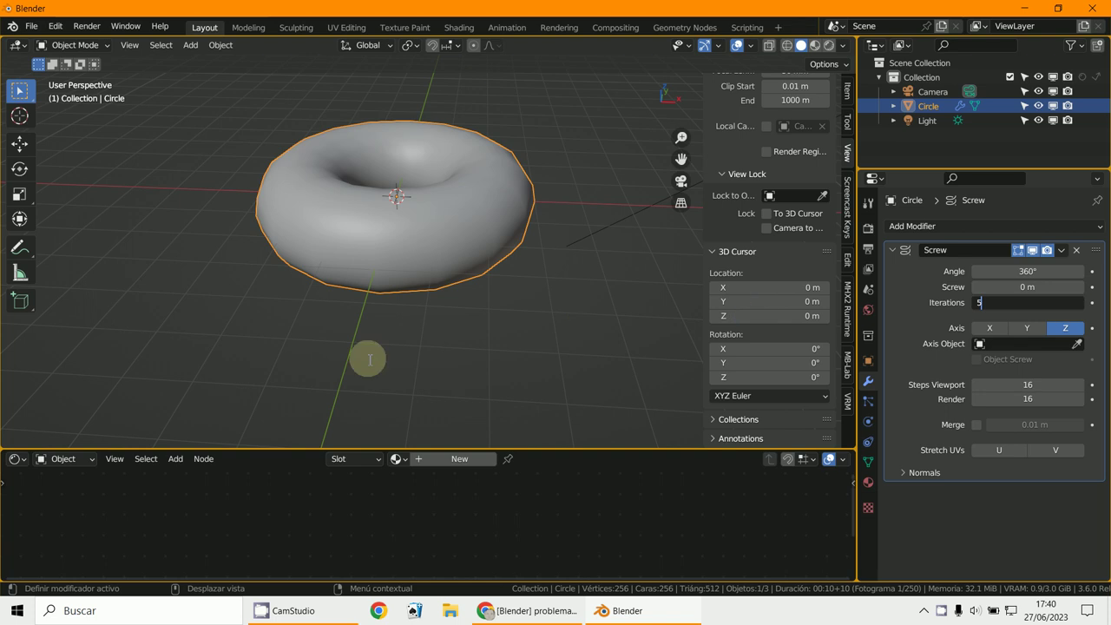
{"action": "key", "text": "Return"}
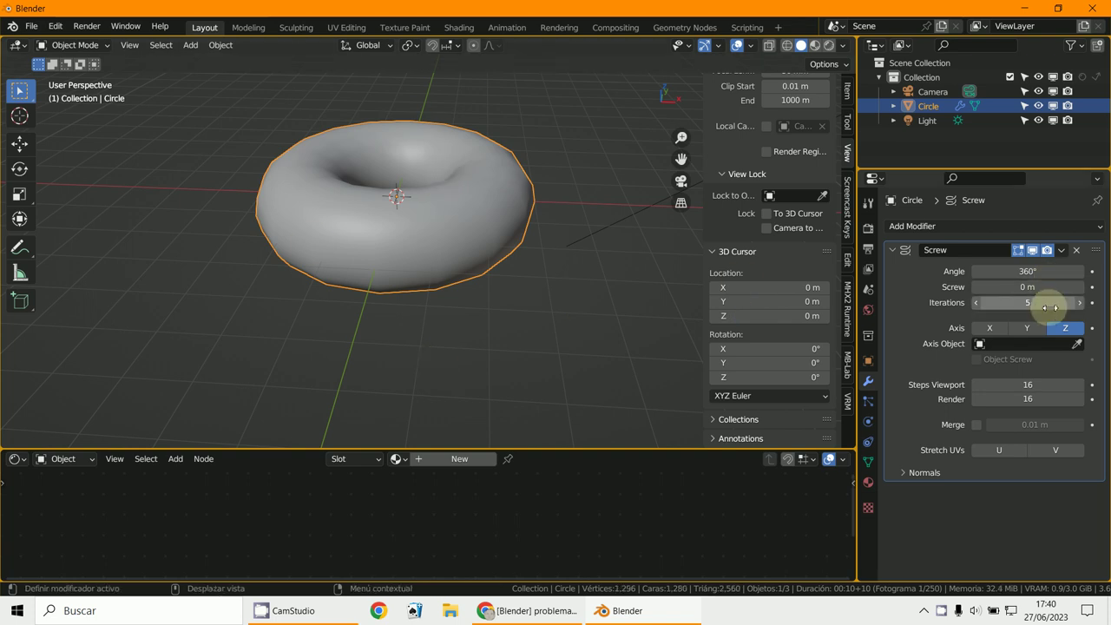
{"action": "left_click_drag", "start_coordinate": [1081, 293], "coordinate": [1085, 288]}
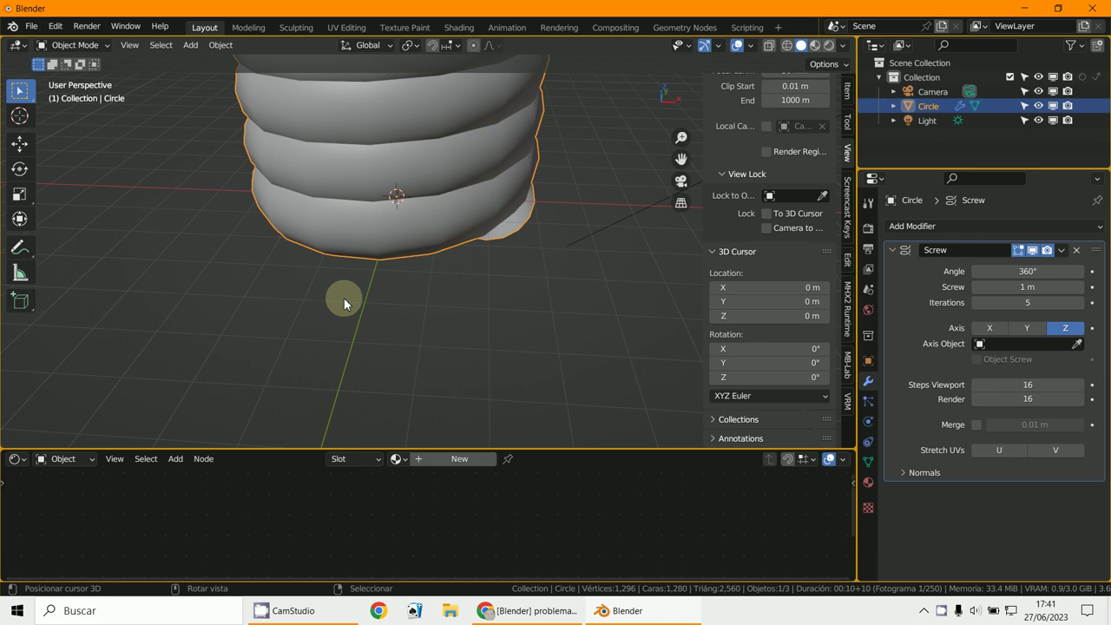
{"action": "key", "text": "KP_1"}
{"action": "key", "text": "KP_5"}
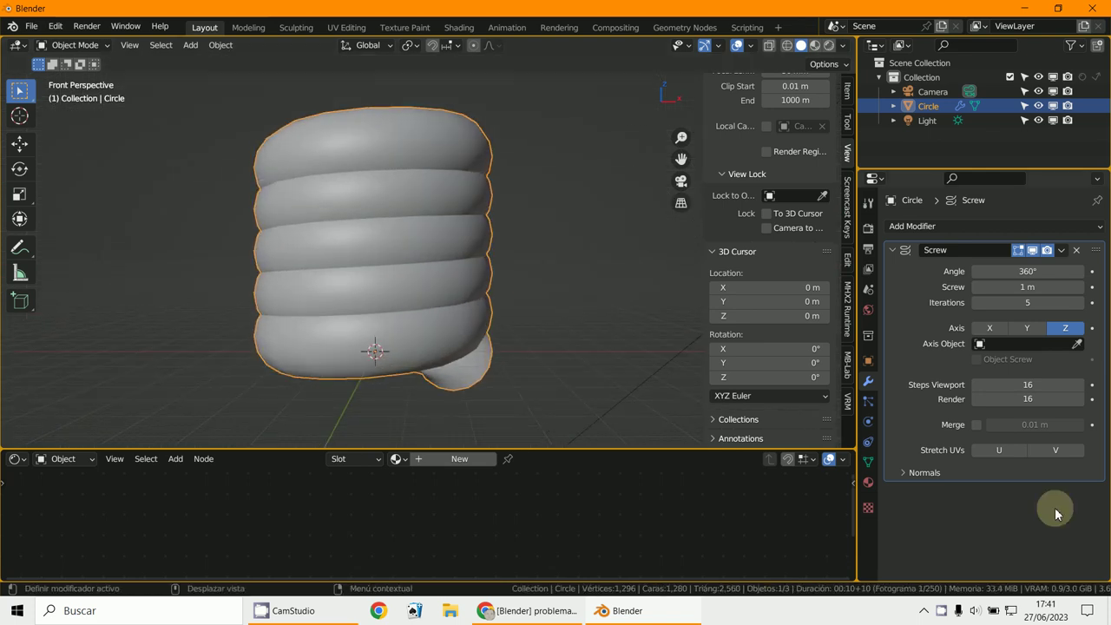
- Step the screw offset above 1 m and orbit to inspect the spiral
{"action": "left_click_drag", "start_coordinate": [1084, 298], "coordinate": [1085, 292]}
{"action": "left_click", "coordinate": [1082, 288]}
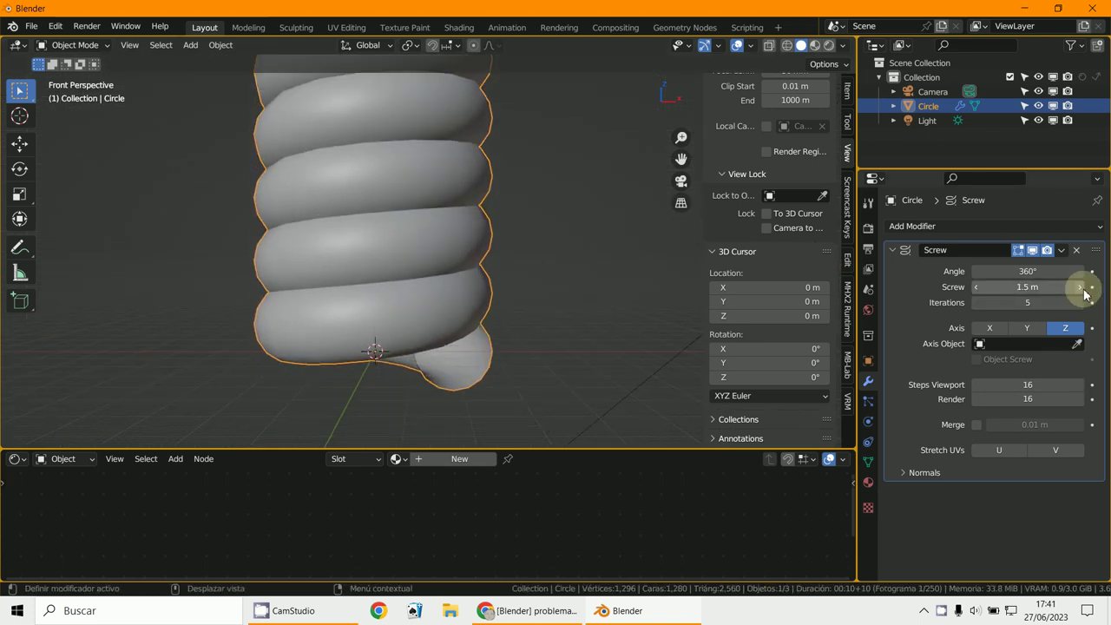
{"action": "left_click", "coordinate": [1082, 288]}
{"action": "left_click", "coordinate": [1082, 288]}
{"action": "left_click", "coordinate": [1082, 288]}
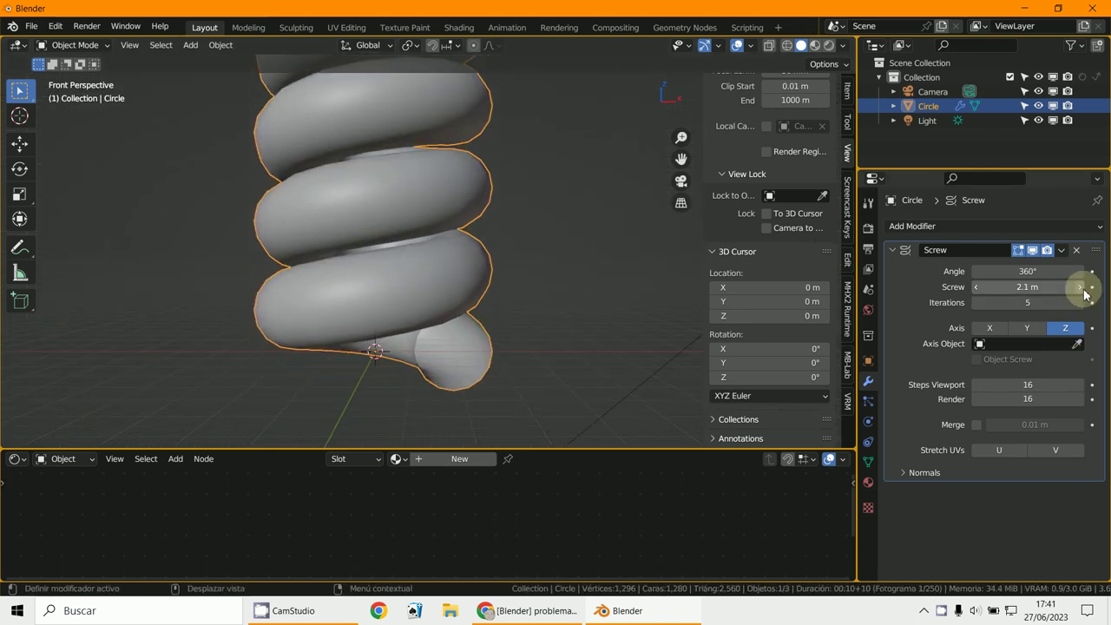
{"action": "middle_click_drag", "start_coordinate": [389, 257], "coordinate": [395, 274]}
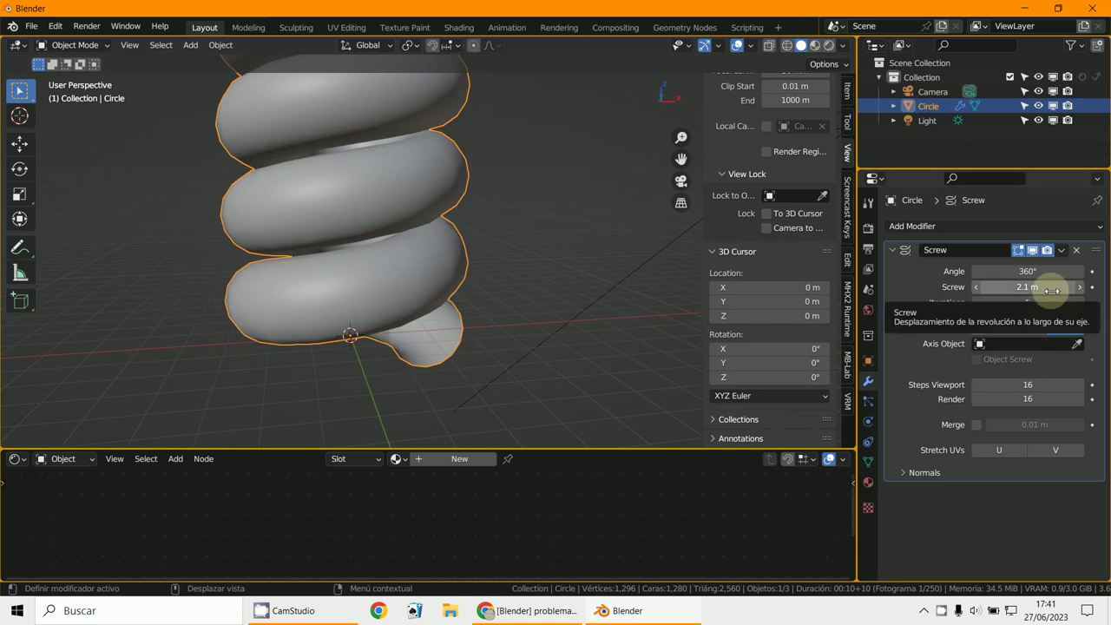
{"action": "key", "text": "KP_1"}
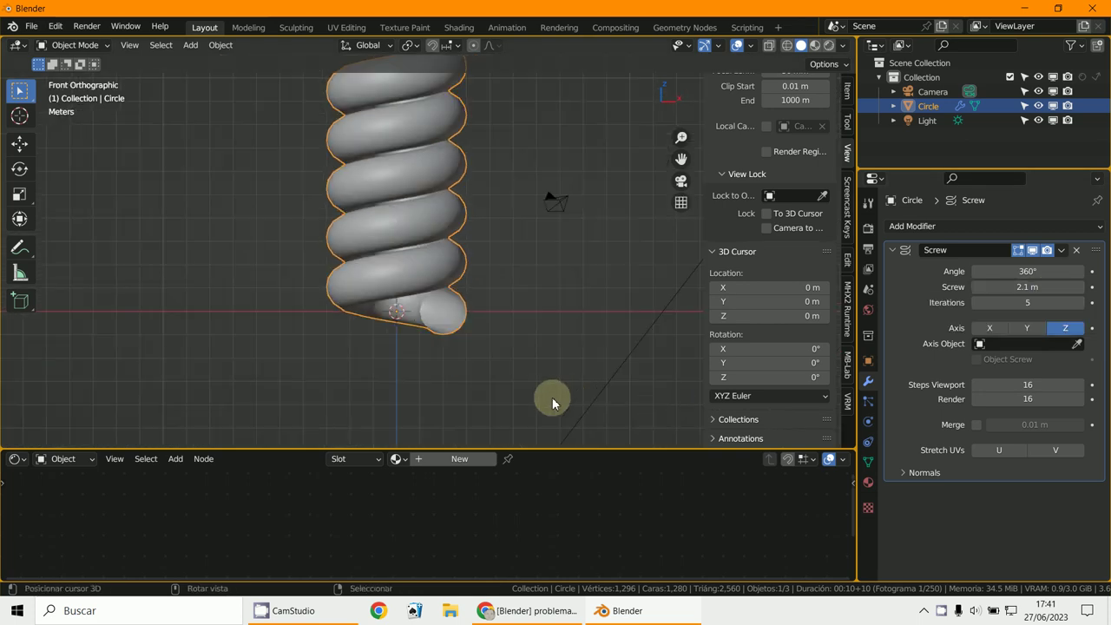
- Raise the screw offset further to 3.1 m and check the spring from the front
{"action": "scroll", "coordinate": [528, 360], "scroll_direction": "down", "scroll_amount": 4}
{"action": "scroll", "coordinate": [528, 359], "scroll_direction": "up", "scroll_amount": 4}
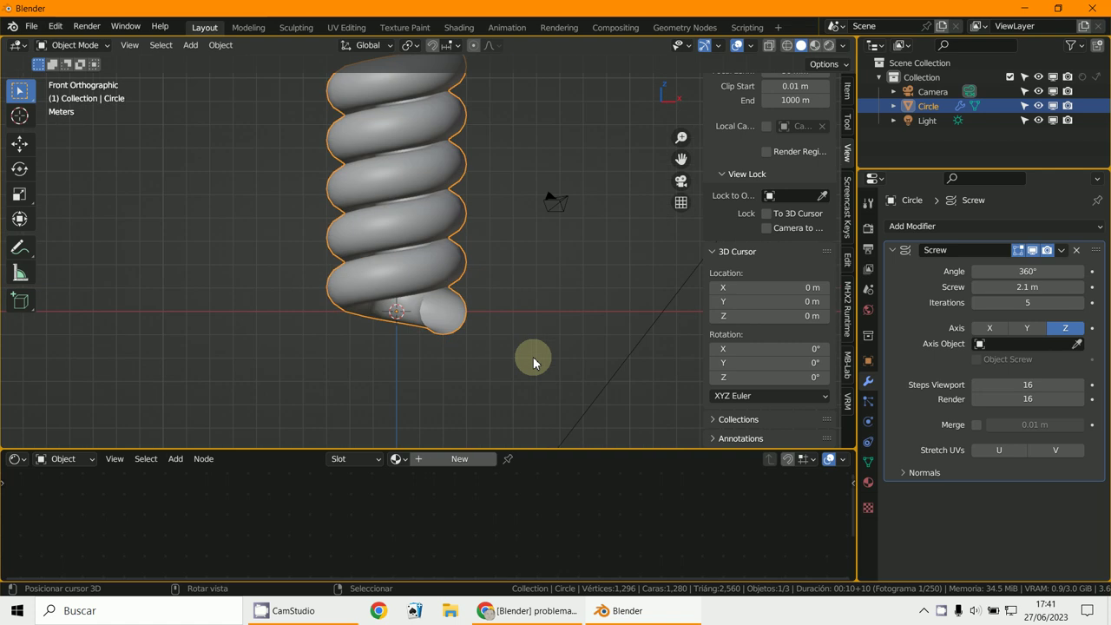
{"action": "left_click", "coordinate": [1081, 287]}
{"action": "left_click", "coordinate": [1082, 287]}
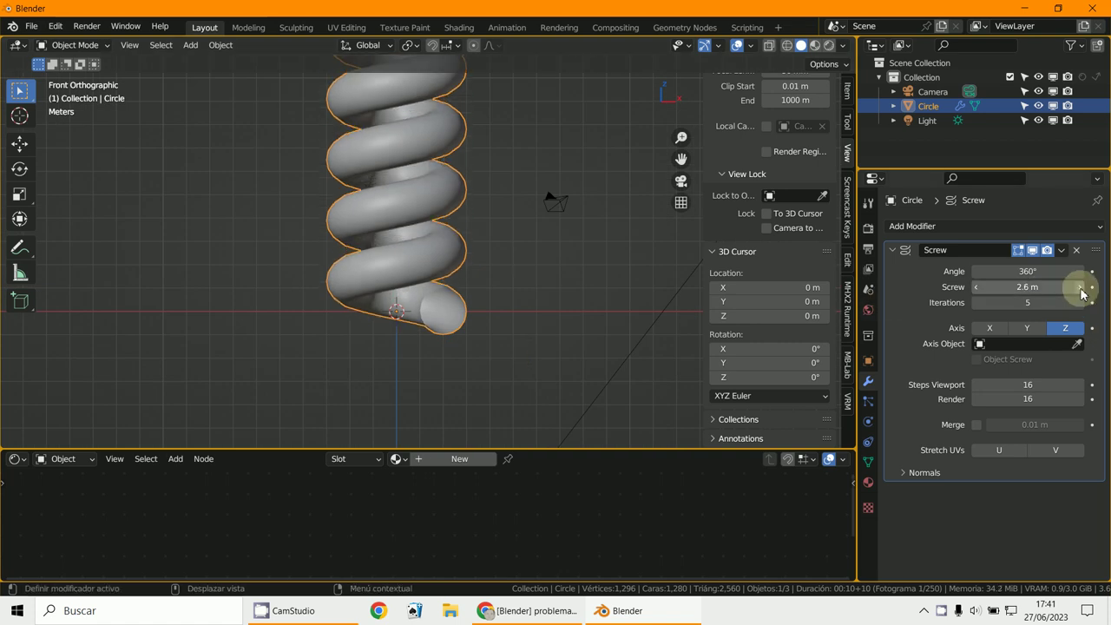
{"action": "left_click", "coordinate": [1081, 288]}
{"action": "left_click", "coordinate": [1081, 287]}
{"action": "left_click", "coordinate": [1081, 287]}
{"action": "left_click", "coordinate": [1081, 288]}
{"action": "mouse_move", "coordinate": [555, 278]}
{"action": "middle_mouse_down"}
{"action": "mouse_move", "coordinate": [315, 196]}
{"action": "mouse_move", "coordinate": [441, 278]}
{"action": "mouse_move", "coordinate": [538, 226]}
{"action": "mouse_move", "coordinate": [546, 266]}
{"action": "middle_mouse_up"}
{"action": "key", "text": "KP_1"}
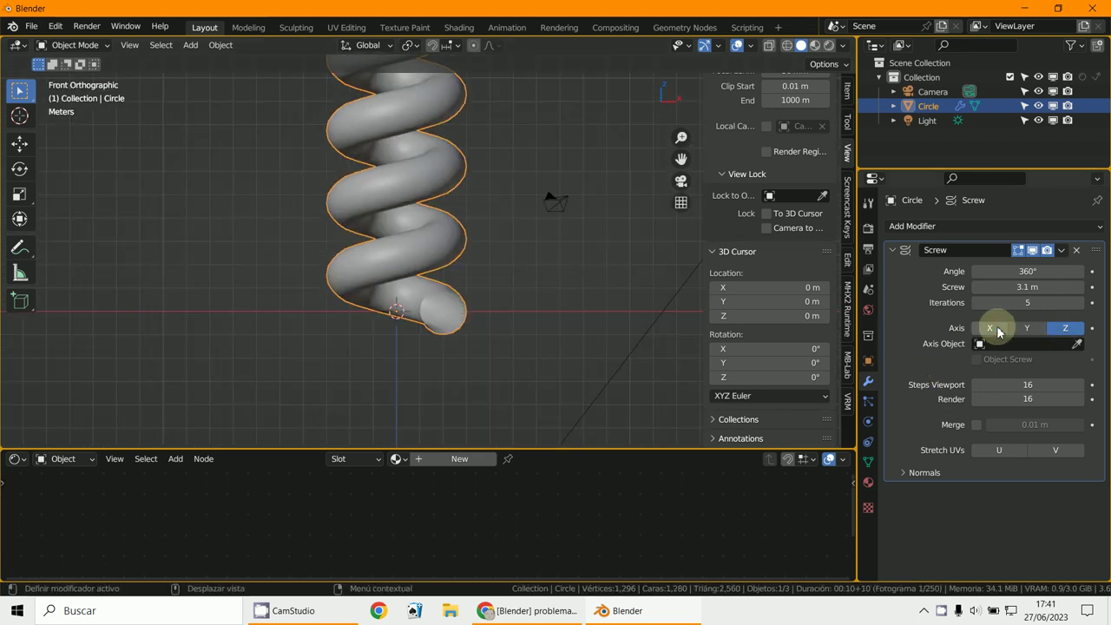
{"action": "left_click", "coordinate": [990, 328]}
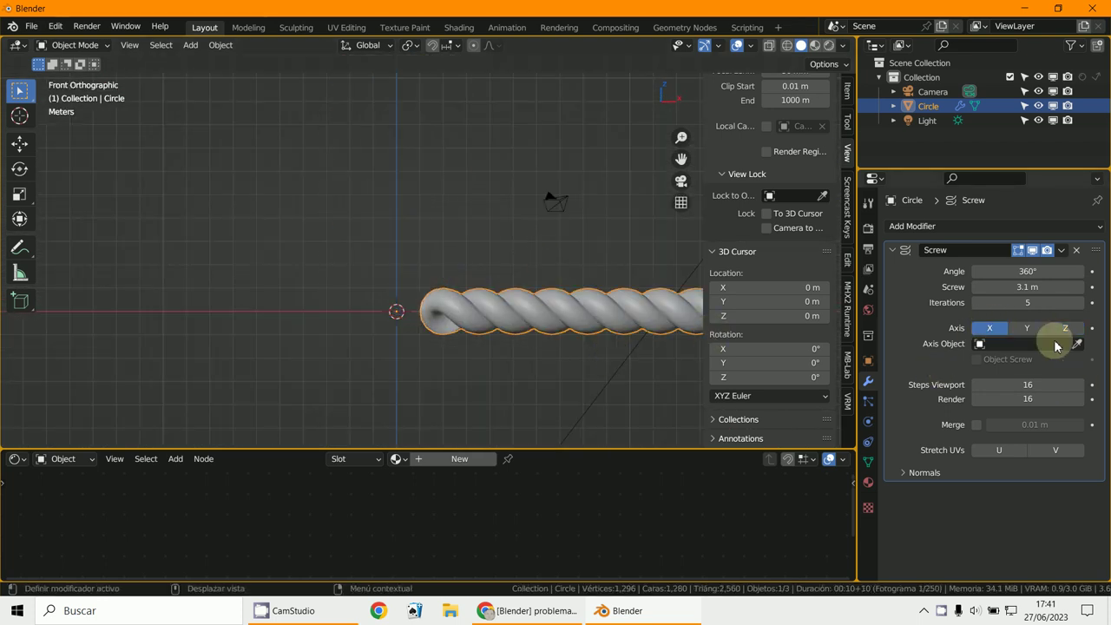
{"action": "left_click", "coordinate": [1028, 329]}
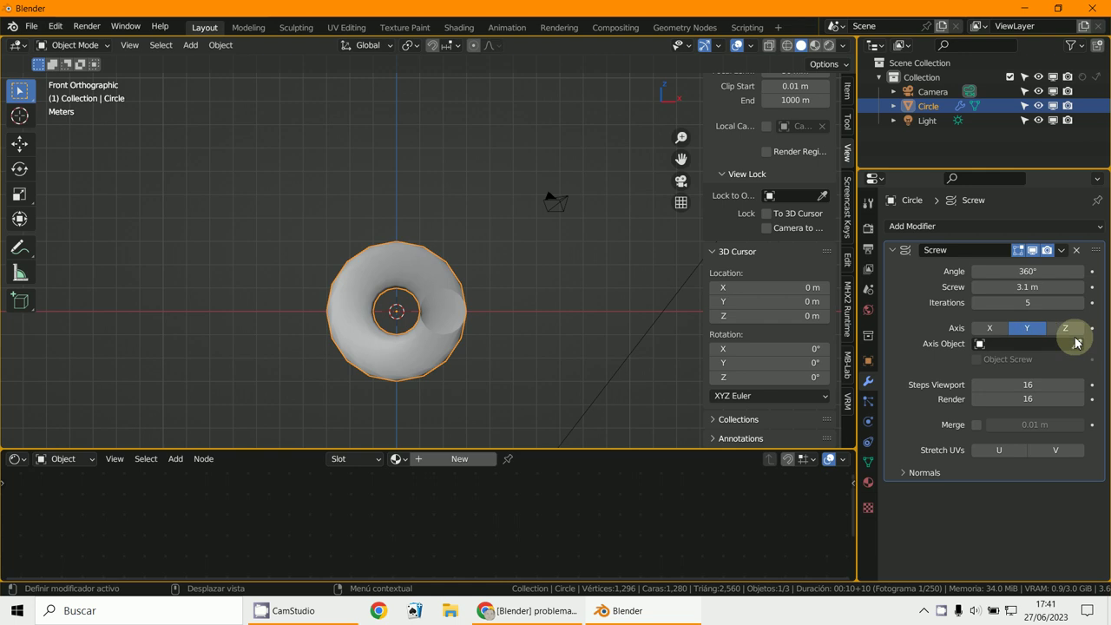
{"action": "middle_click_drag", "start_coordinate": [435, 311], "coordinate": [405, 383]}
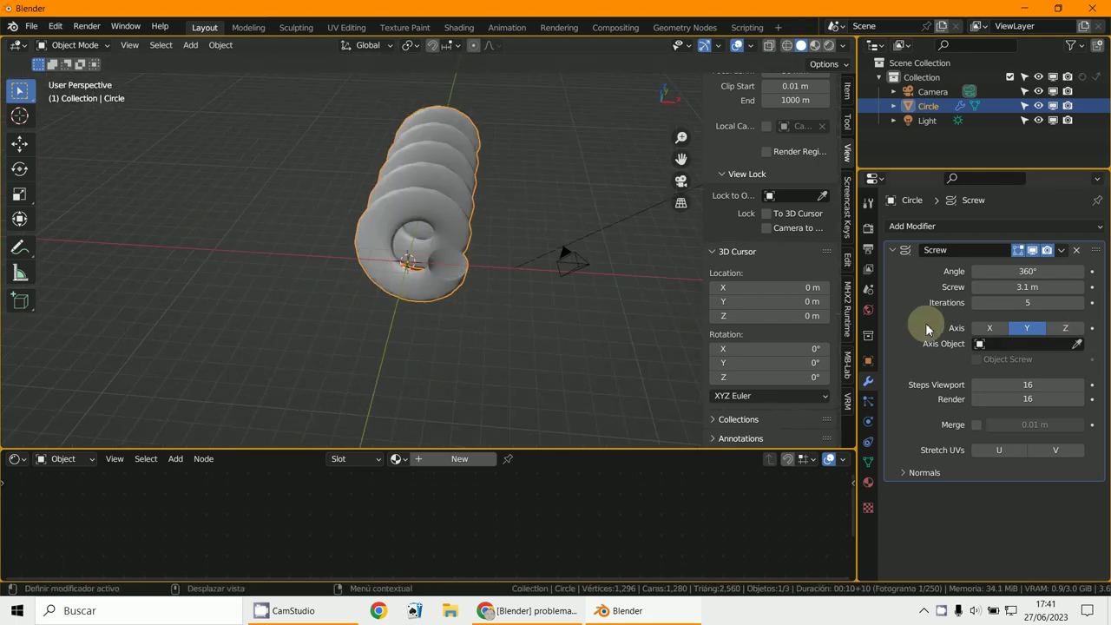
{"action": "left_click", "coordinate": [1068, 328]}
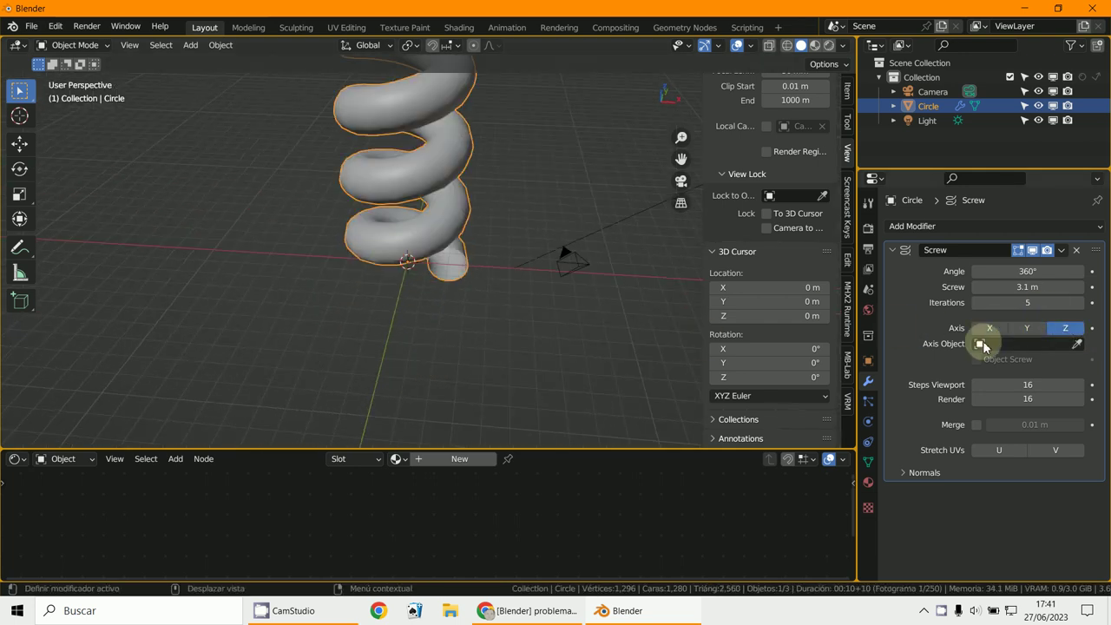
{"action": "middle_click_drag", "start_coordinate": [596, 266], "coordinate": [508, 251]}
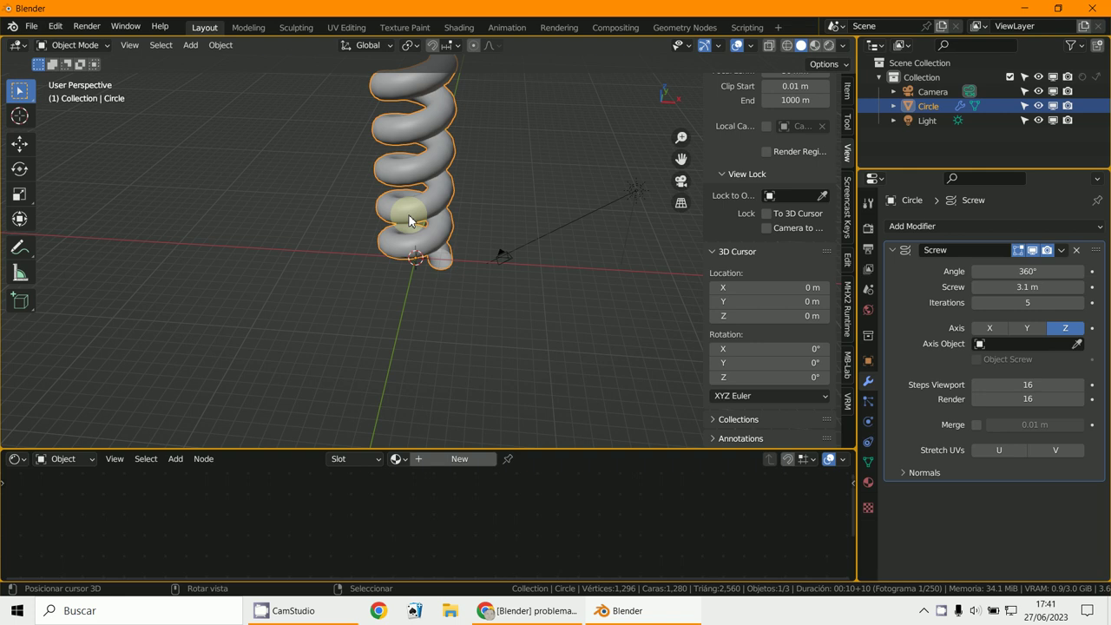
{"action": "middle_click_drag", "start_coordinate": [410, 220], "coordinate": [417, 216]}
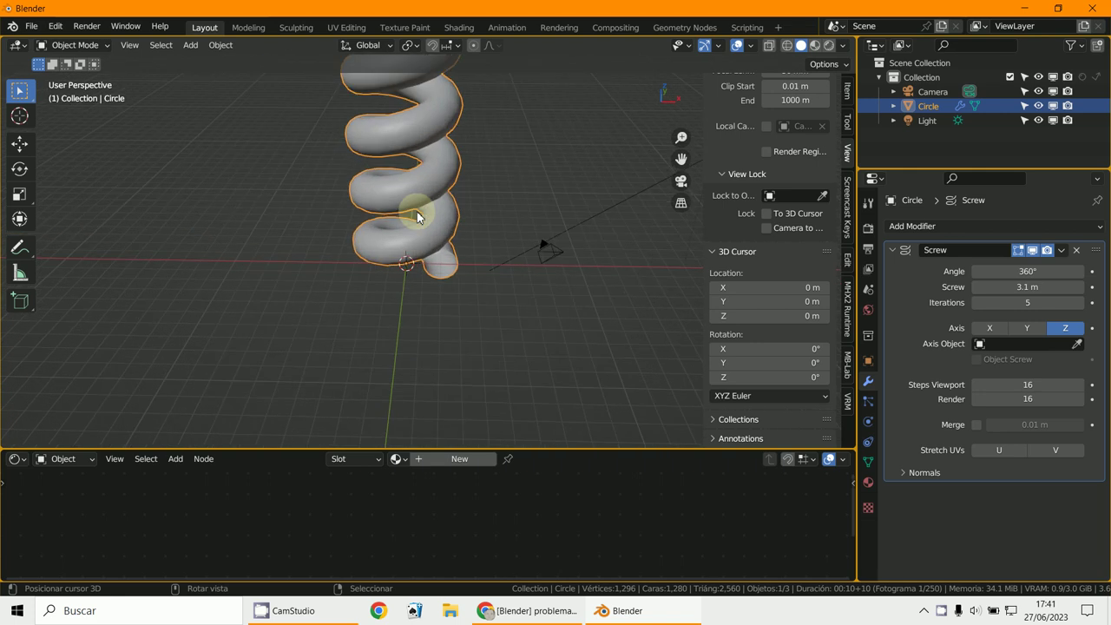
{"action": "key", "text": "KP_7"}
{"action": "scroll", "coordinate": [278, 117], "scroll_direction": "up", "scroll_amount": 3}
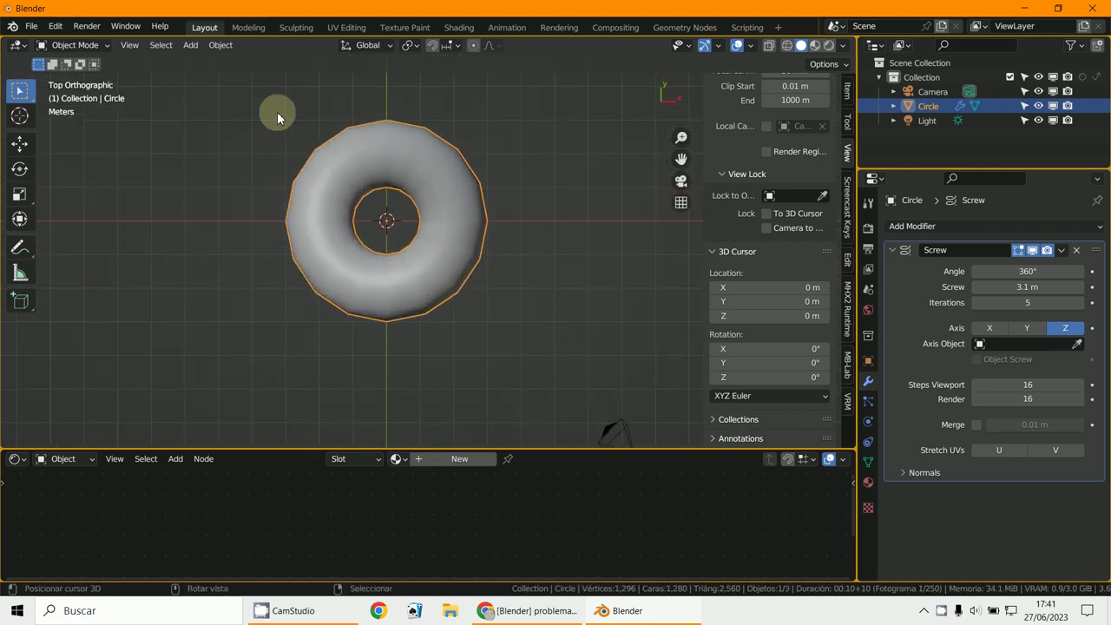
- Rotate the circle's vertices -90° in Edit Mode with X-ray turned on
{"action": "left_click", "coordinate": [76, 45]}
{"action": "left_click", "coordinate": [75, 77]}
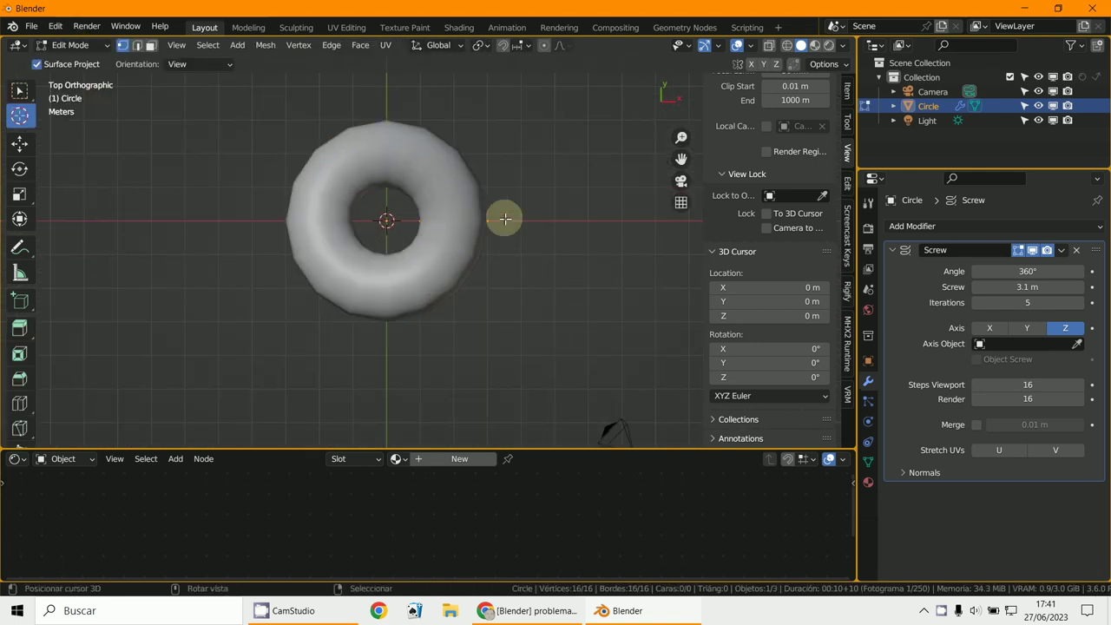
{"action": "left_click", "coordinate": [771, 45]}
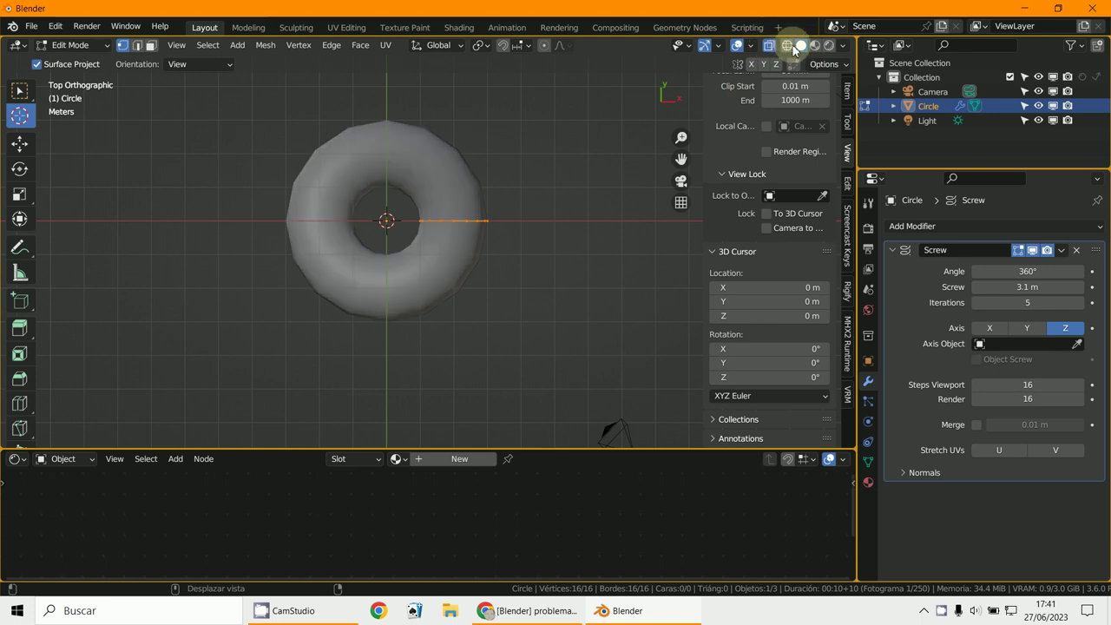
{"action": "left_click", "coordinate": [787, 45]}
{"action": "key", "text": "g"}
{"action": "key", "text": "r"}
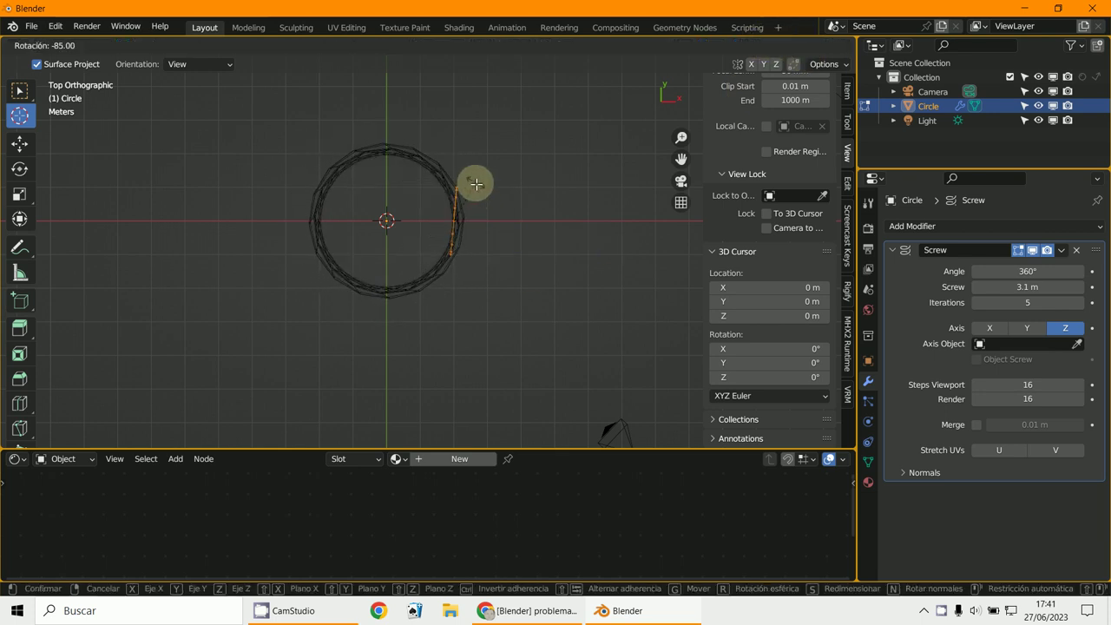
{"action": "left_click", "coordinate": [473, 183]}
{"action": "mouse_move", "coordinate": [471, 182]}
{"action": "middle_mouse_down"}
{"action": "mouse_move", "coordinate": [454, 217]}
{"action": "mouse_move", "coordinate": [461, 202]}
{"action": "mouse_move", "coordinate": [701, 290]}
{"action": "middle_mouse_up"}
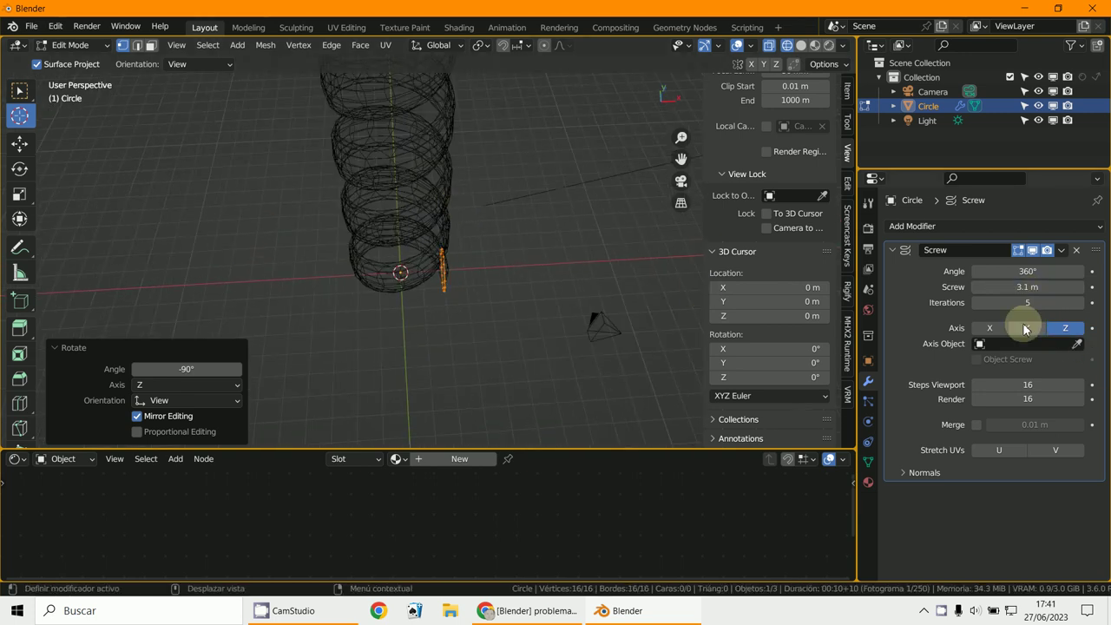
- Set the Screw axis to X and view the resulting tube from the top in solid shading
{"action": "left_click", "coordinate": [1027, 330]}
{"action": "left_click", "coordinate": [990, 327]}
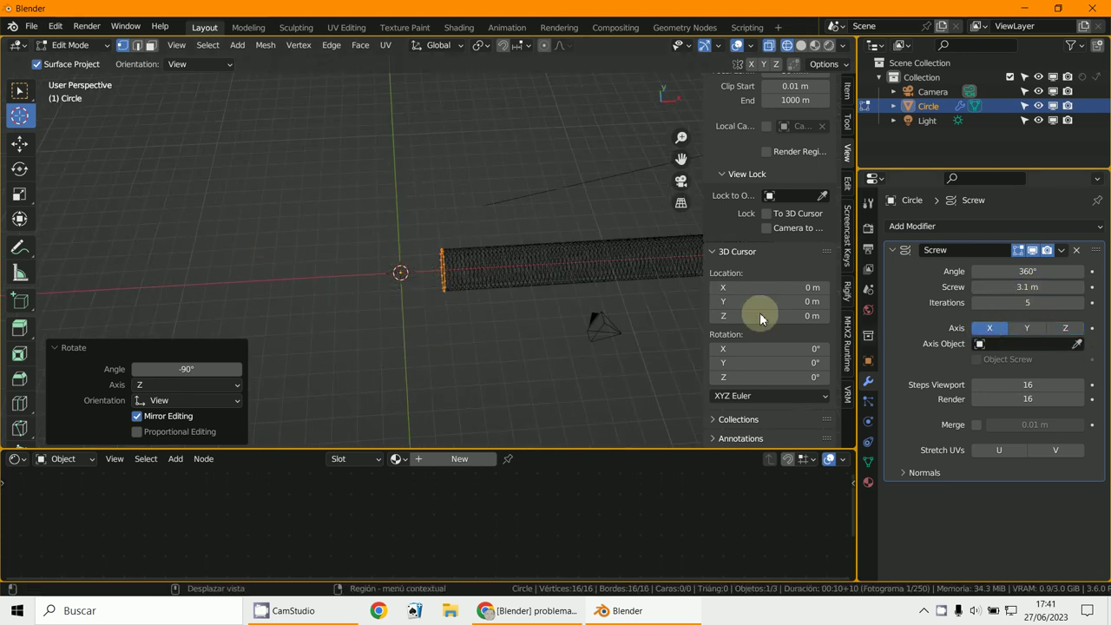
{"action": "middle_click_drag", "start_coordinate": [507, 298], "coordinate": [454, 298]}
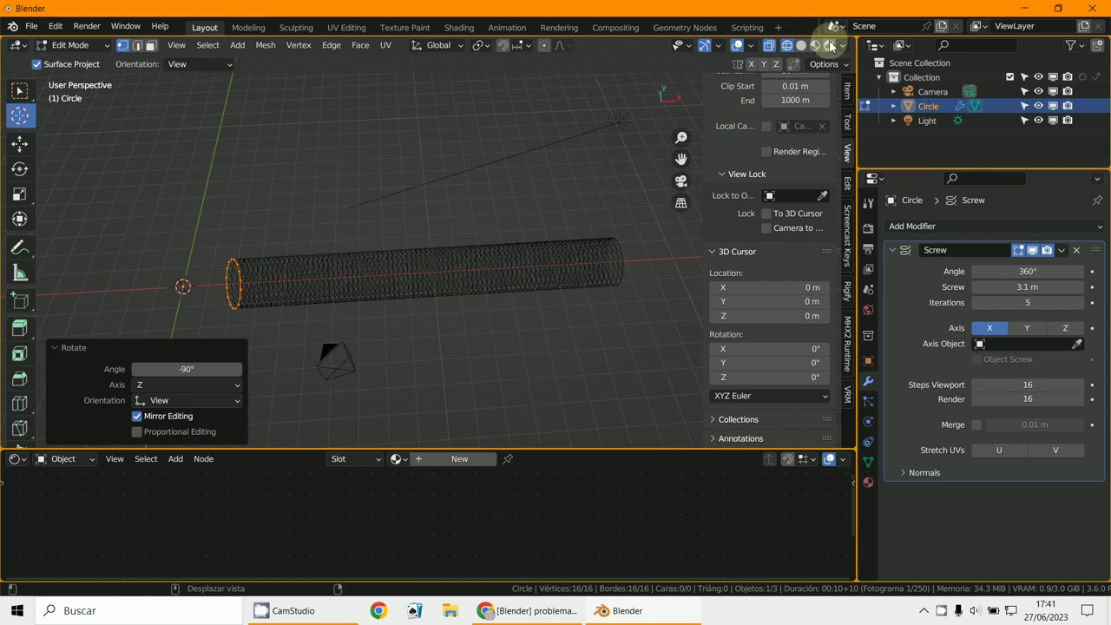
{"action": "left_click", "coordinate": [800, 45]}
{"action": "mouse_move", "coordinate": [390, 217]}
{"action": "middle_mouse_down", "text": "shift"}
{"action": "mouse_move", "coordinate": [550, 203]}
{"action": "mouse_move", "coordinate": [483, 246]}
{"action": "mouse_move", "coordinate": [578, 350]}
{"action": "middle_mouse_up", "text": "shift"}
{"action": "left_click", "coordinate": [769, 47]}
{"action": "key", "text": "KP_7"}
{"action": "scroll", "coordinate": [484, 246], "scroll_direction": "up", "scroll_amount": 3}
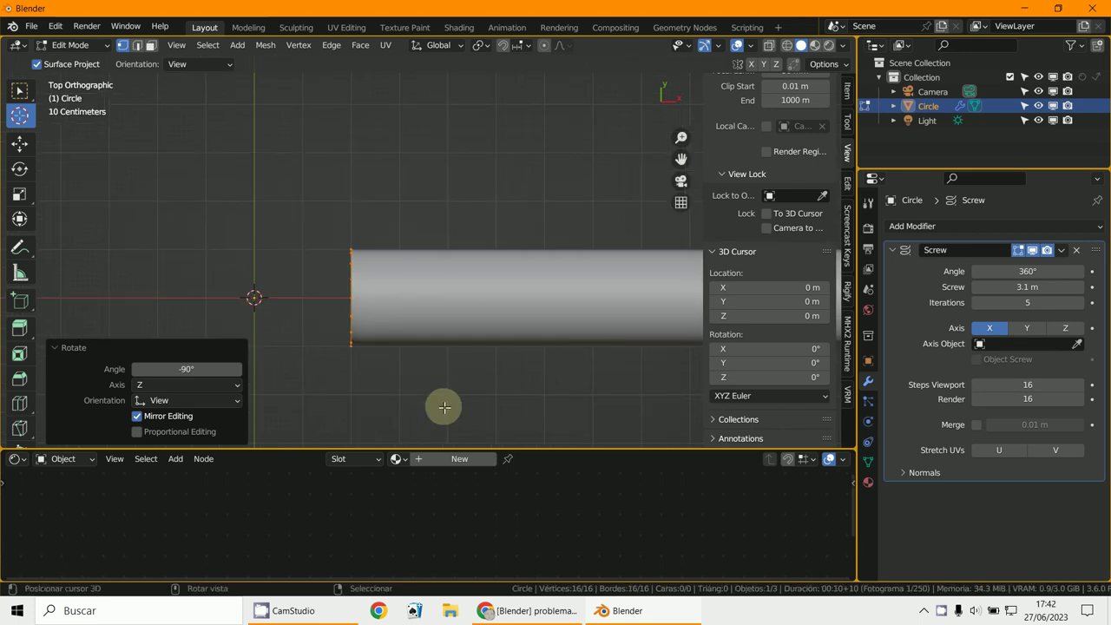
- Rotate the vertices another -90° and set the Screw axis back to Z for an upright spring
{"action": "key", "text": "r"}
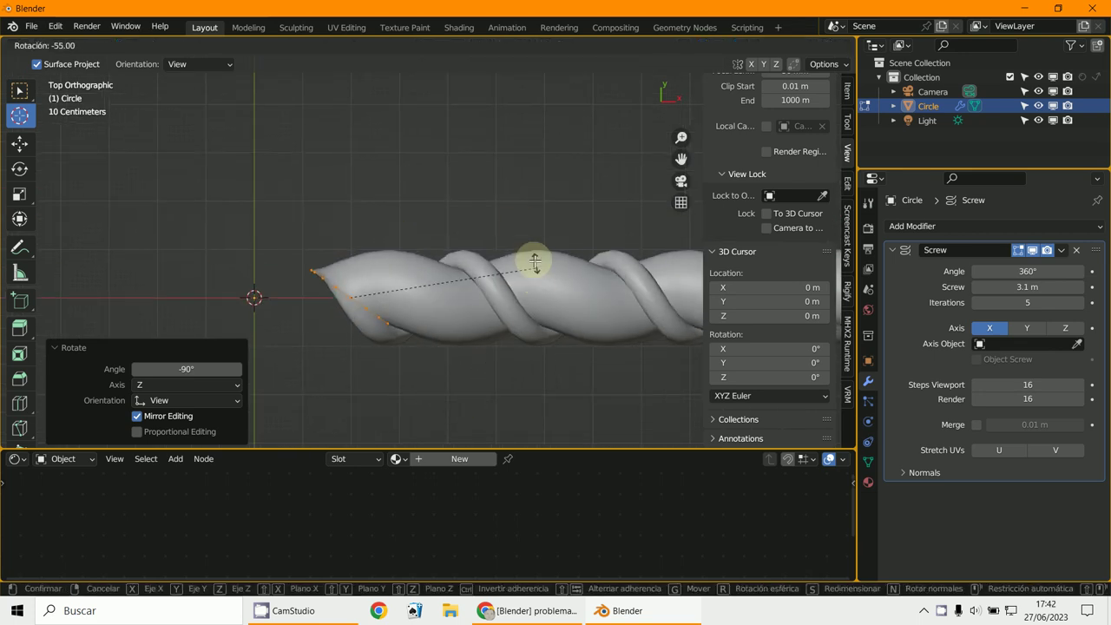
{"action": "left_click", "coordinate": [473, 178]}
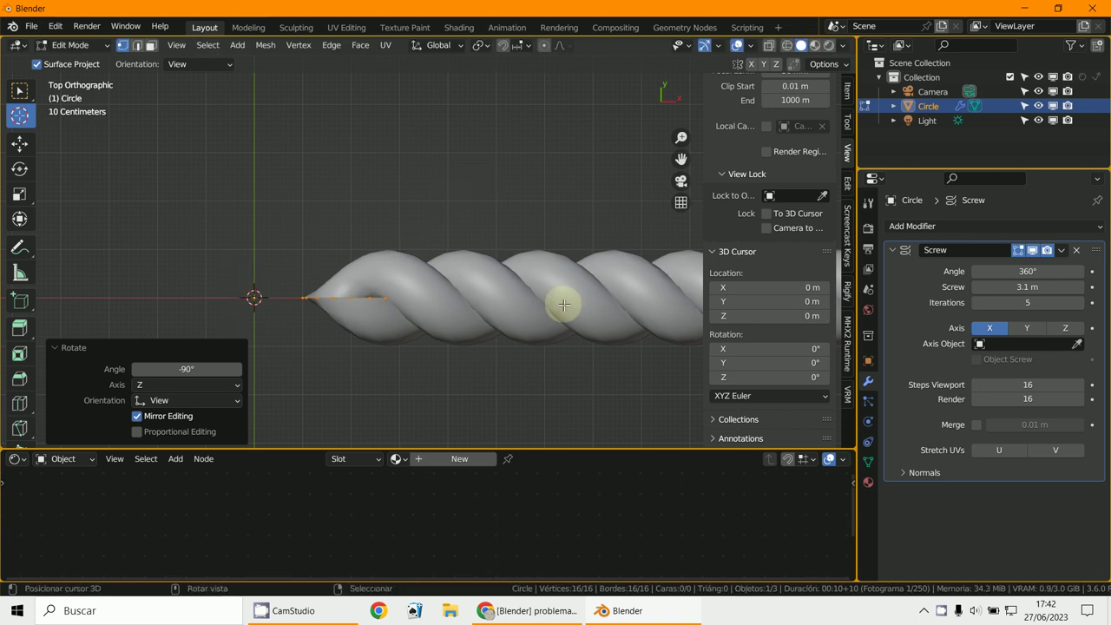
{"action": "left_click", "coordinate": [1030, 327]}
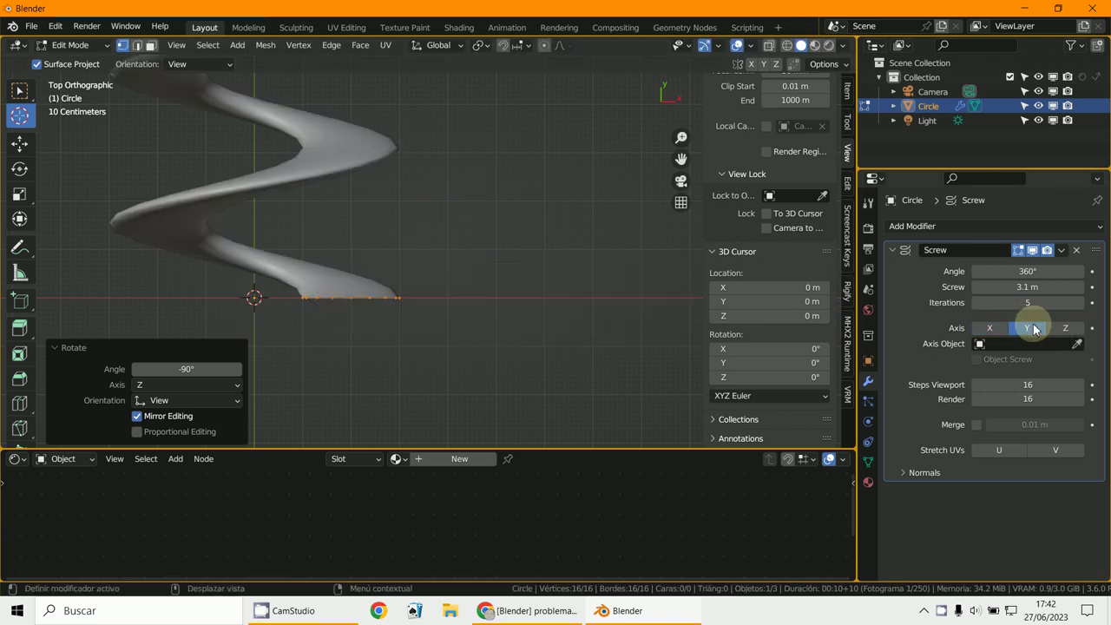
{"action": "left_click", "coordinate": [1081, 334]}
{"action": "mouse_move", "coordinate": [596, 347]}
{"action": "middle_mouse_down"}
{"action": "mouse_move", "coordinate": [548, 235]}
{"action": "mouse_move", "coordinate": [633, 223]}
{"action": "mouse_move", "coordinate": [600, 231]}
{"action": "middle_mouse_up"}
{"action": "scroll", "coordinate": [551, 237], "scroll_direction": "down", "scroll_amount": 3}
{"action": "mouse_move", "coordinate": [452, 342]}
{"action": "middle_mouse_down"}
{"action": "mouse_move", "coordinate": [413, 286]}
{"action": "mouse_move", "coordinate": [429, 308]}
{"action": "mouse_move", "coordinate": [391, 332]}
{"action": "mouse_move", "coordinate": [446, 345]}
{"action": "mouse_move", "coordinate": [439, 356]}
{"action": "middle_mouse_up"}
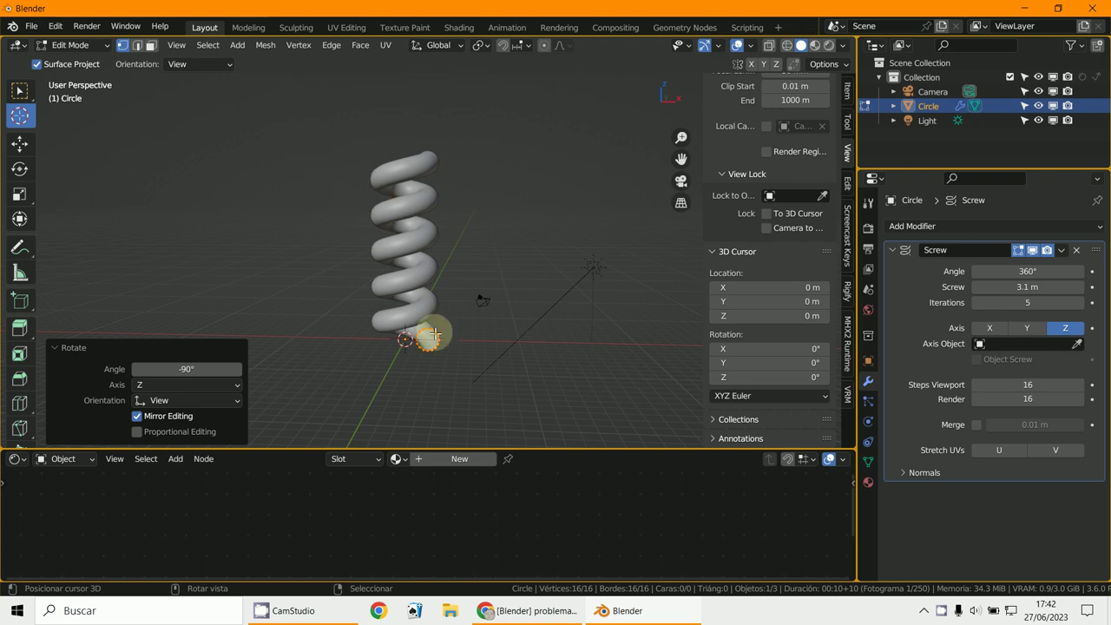
{"action": "scroll", "coordinate": [432, 334], "scroll_direction": "up", "scroll_amount": 3}
{"action": "scroll", "coordinate": [434, 339], "scroll_direction": "up", "scroll_amount": 1}
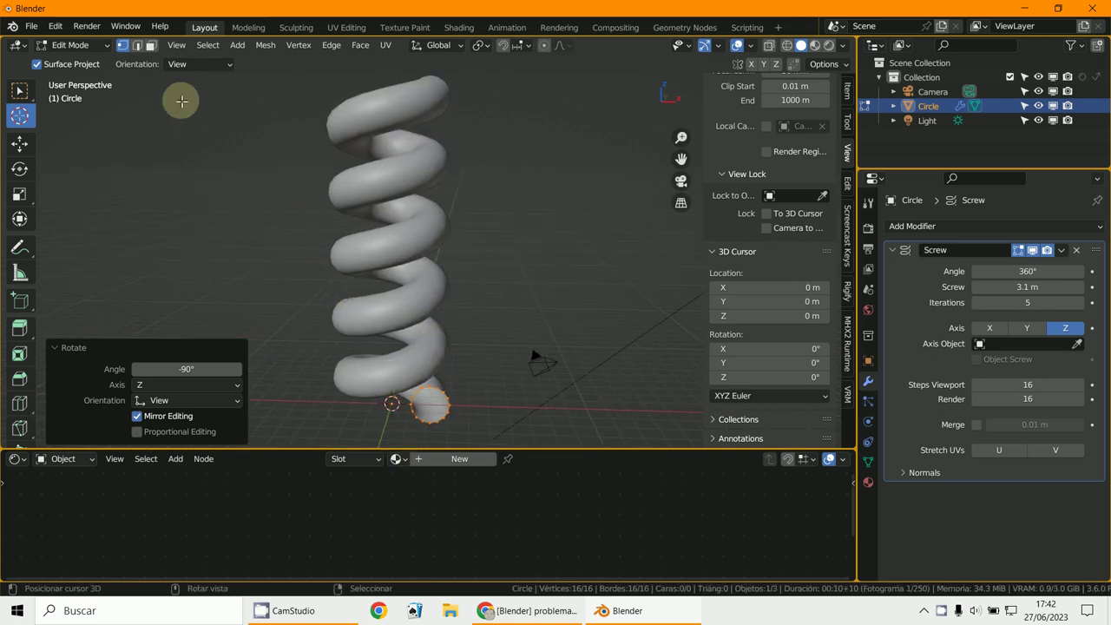
{"action": "left_click", "coordinate": [68, 45]}
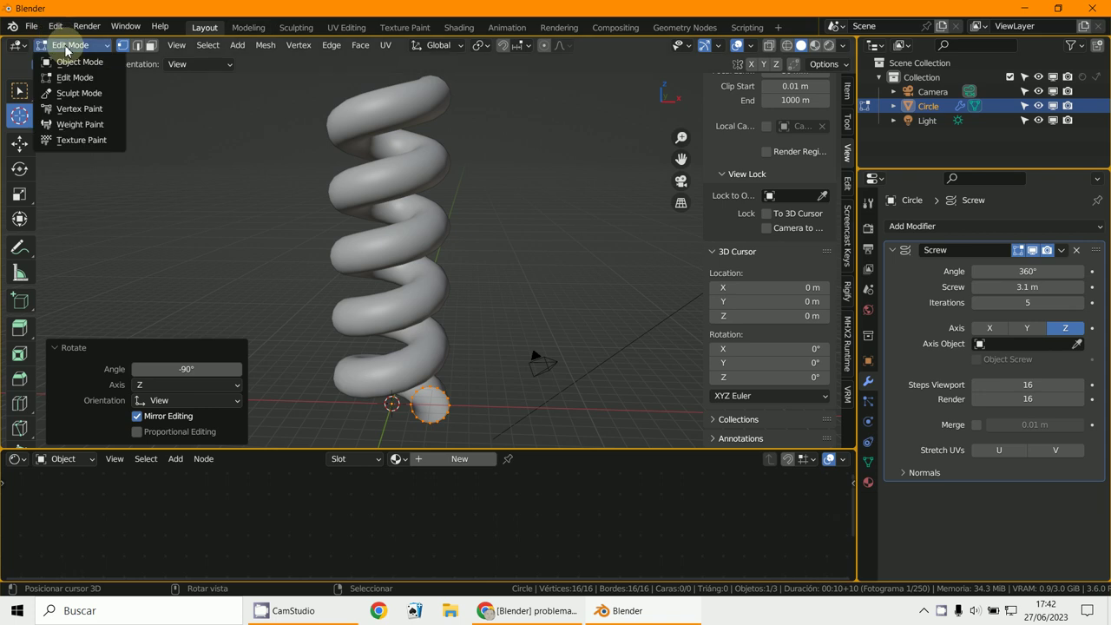